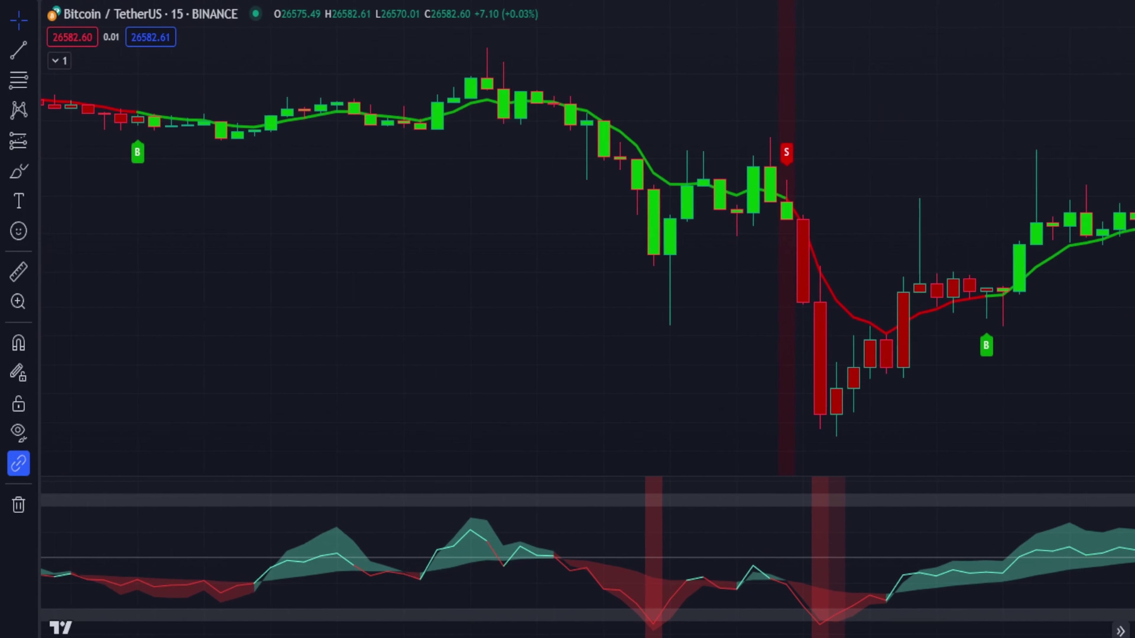
- Pan right through later 15-minute candles to inspect the ASGMA B/S signals and RSI+ pane
scroll(581, 269, right, 10)
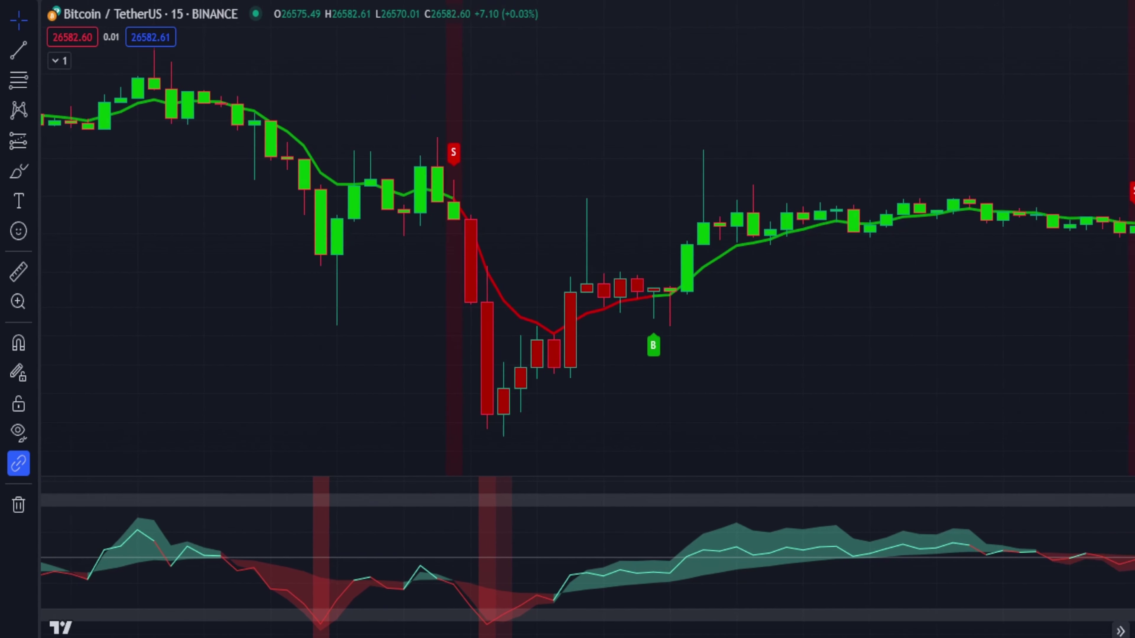
scroll(580, 268, right, 10)
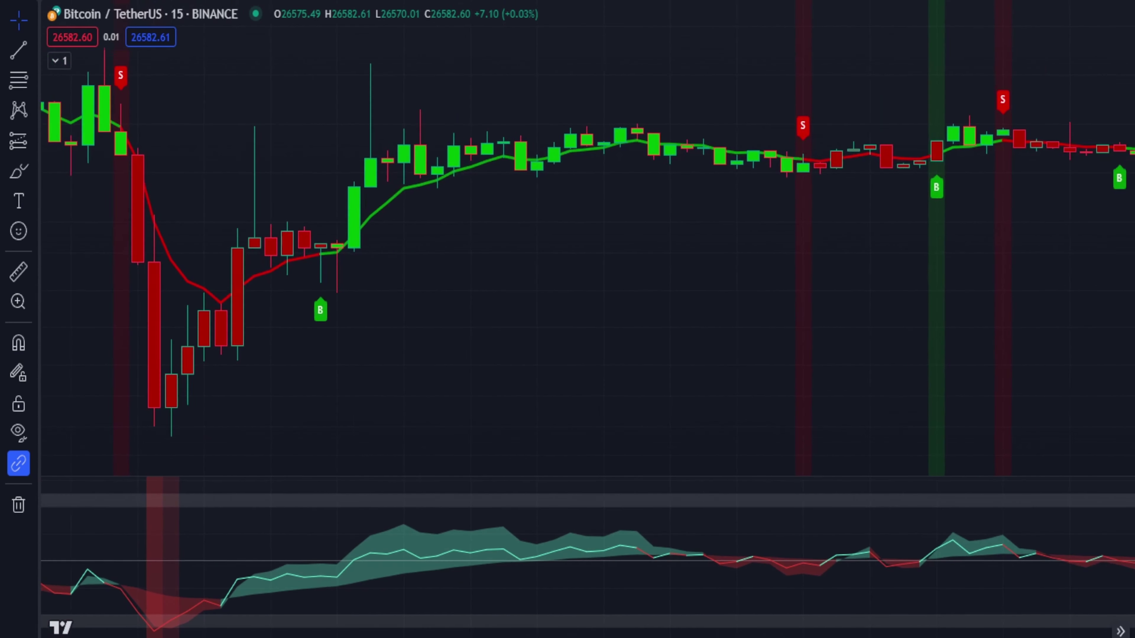
scroll(580, 268, right, 10)
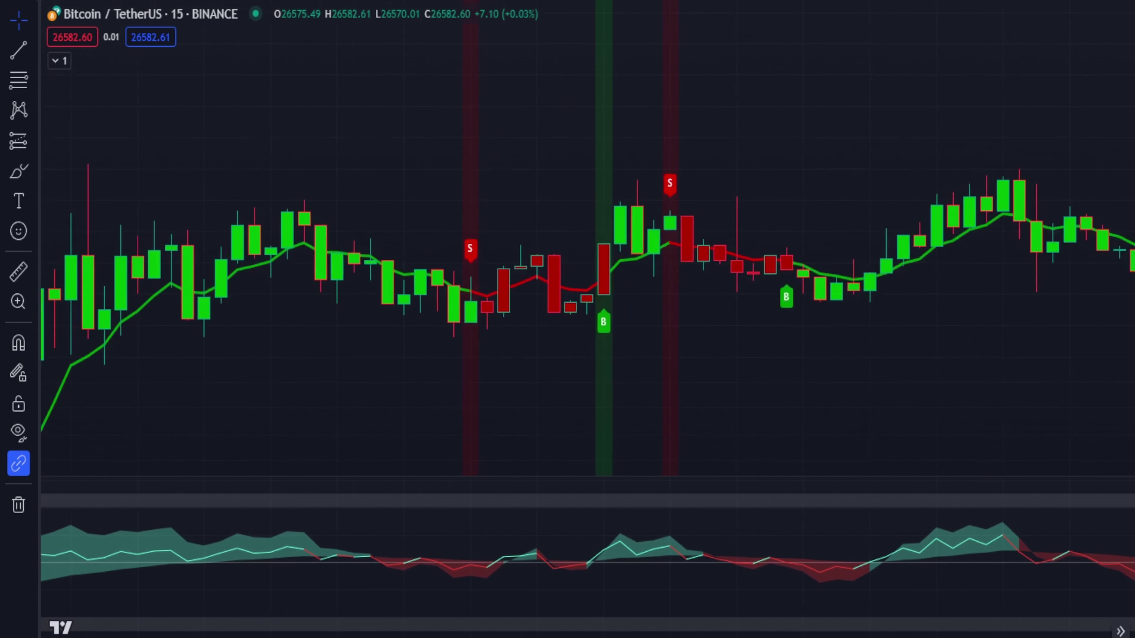
scroll(581, 268, right, 10)
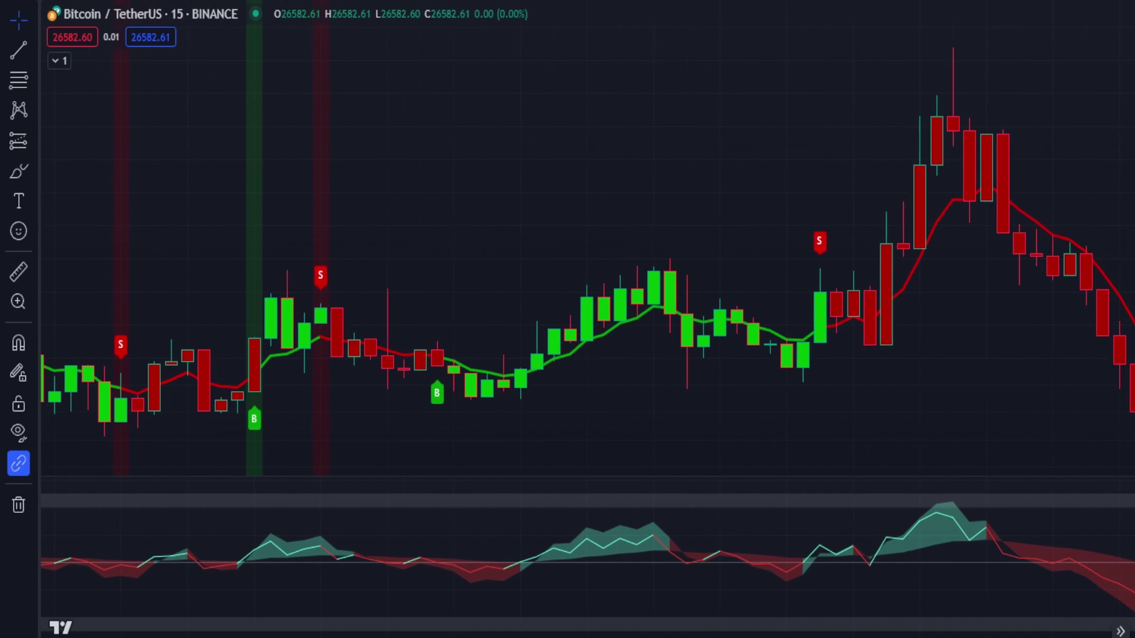
scroll(580, 269, right, 10)
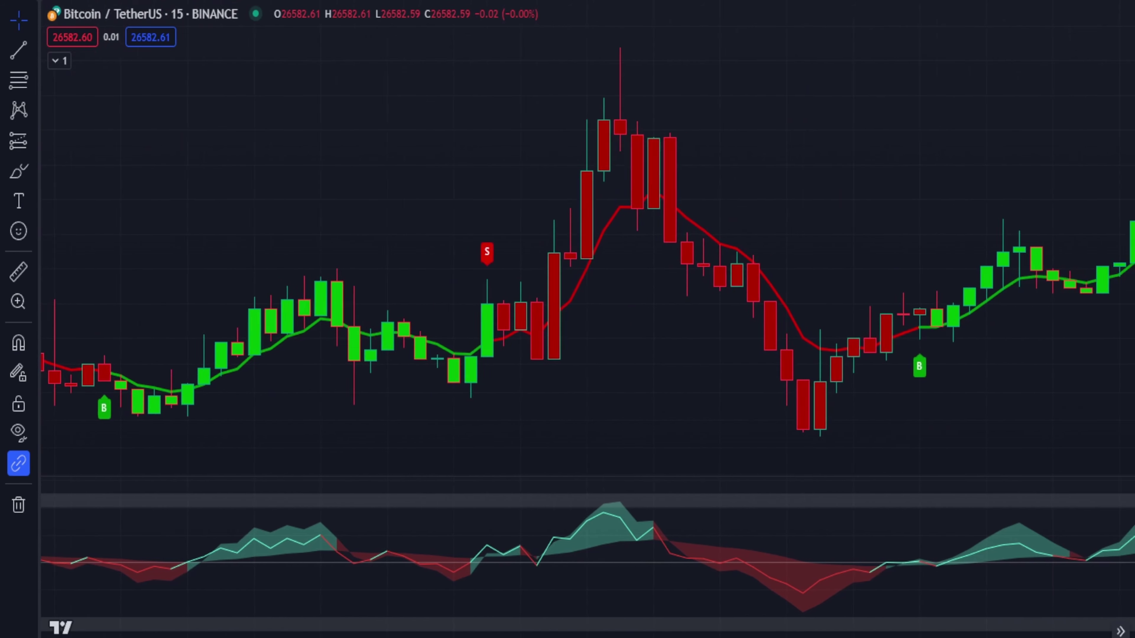
scroll(580, 268, right, 10)
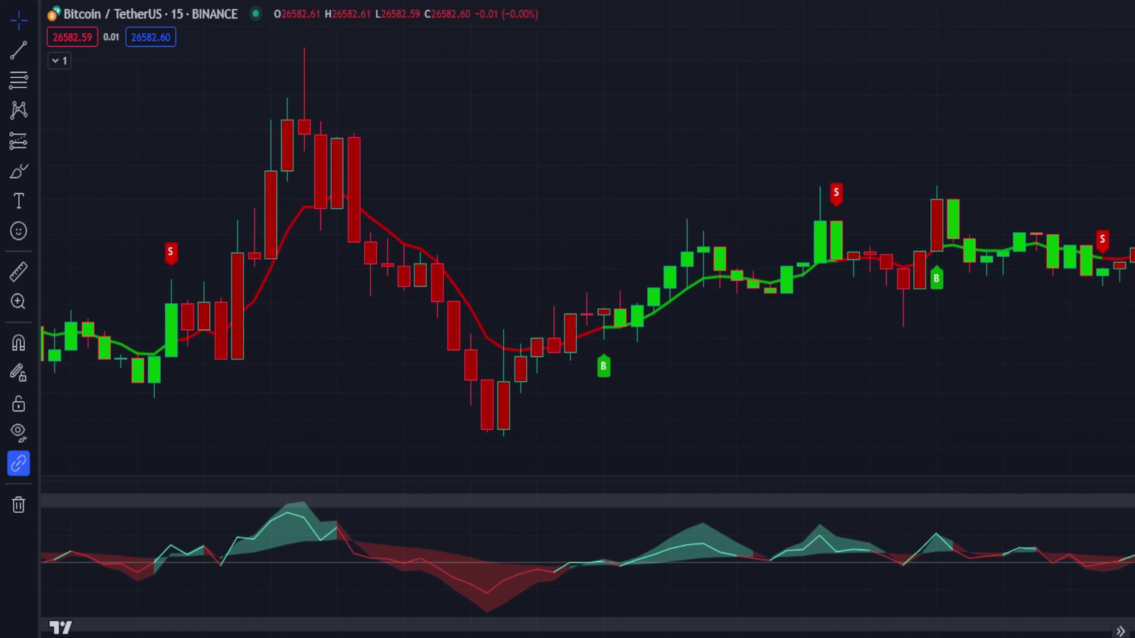
scroll(580, 268, right, 10)
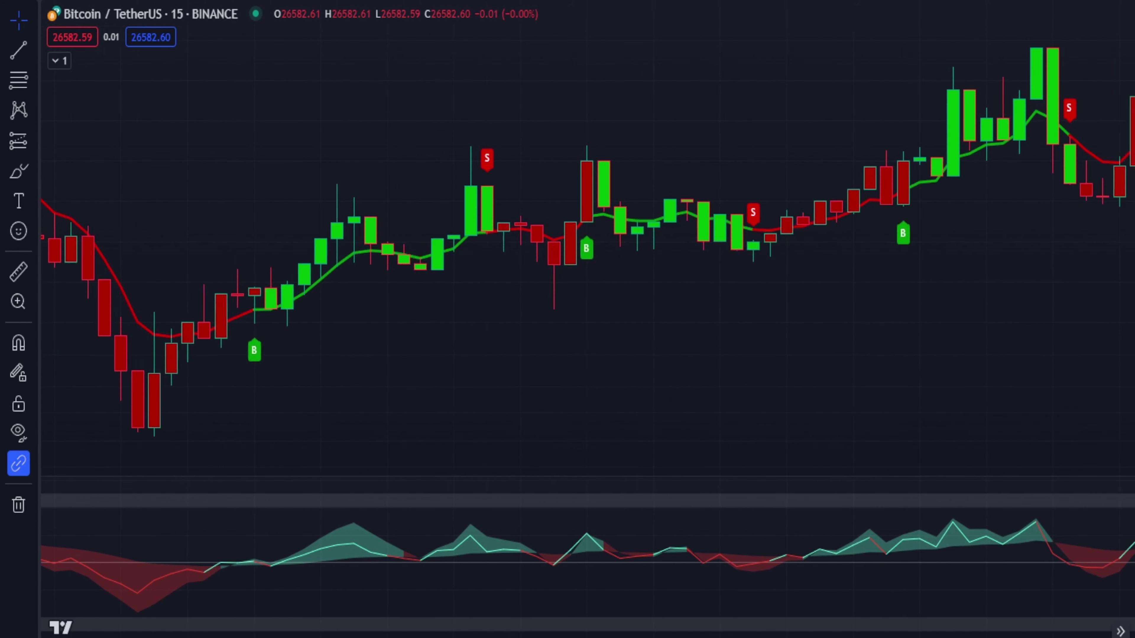
scroll(581, 268, right, 10)
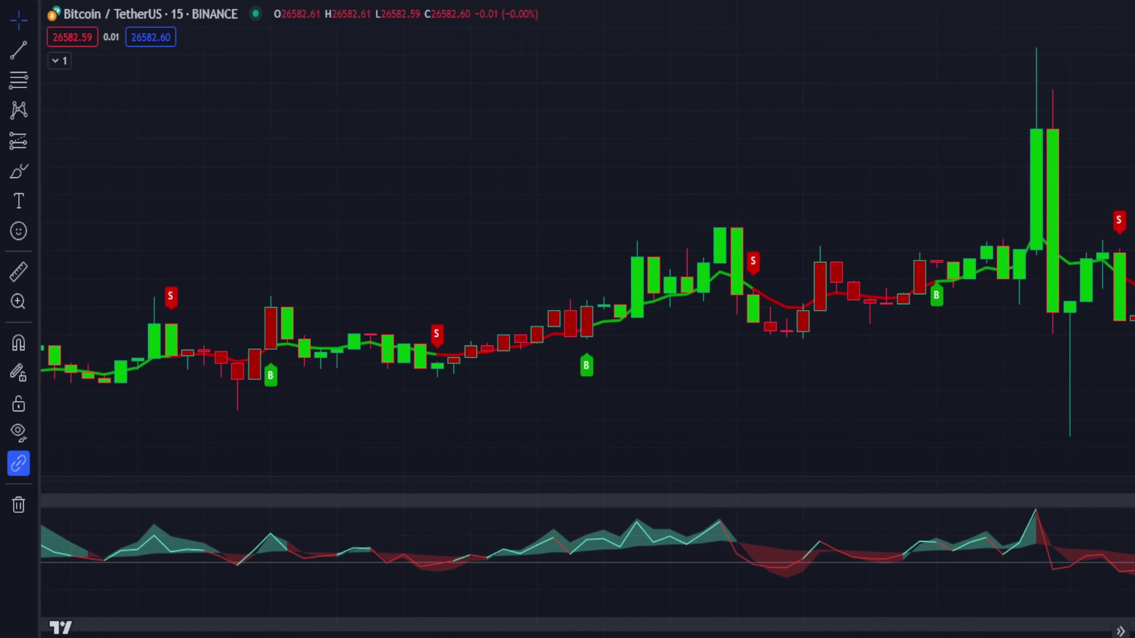
scroll(580, 268, right, 10)
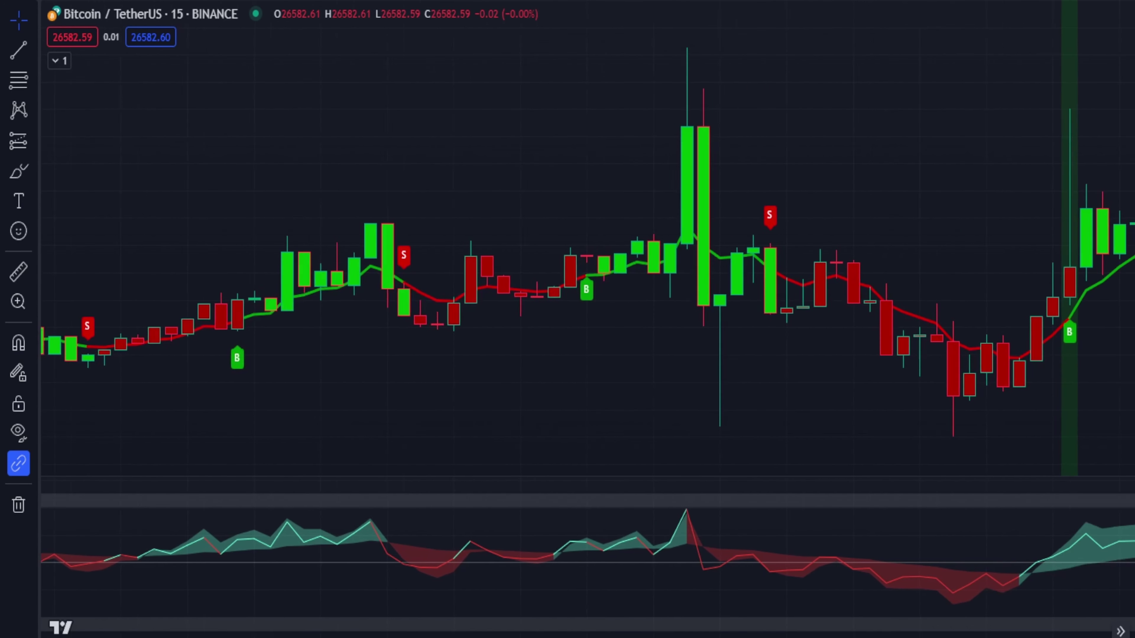
scroll(581, 268, right, 10)
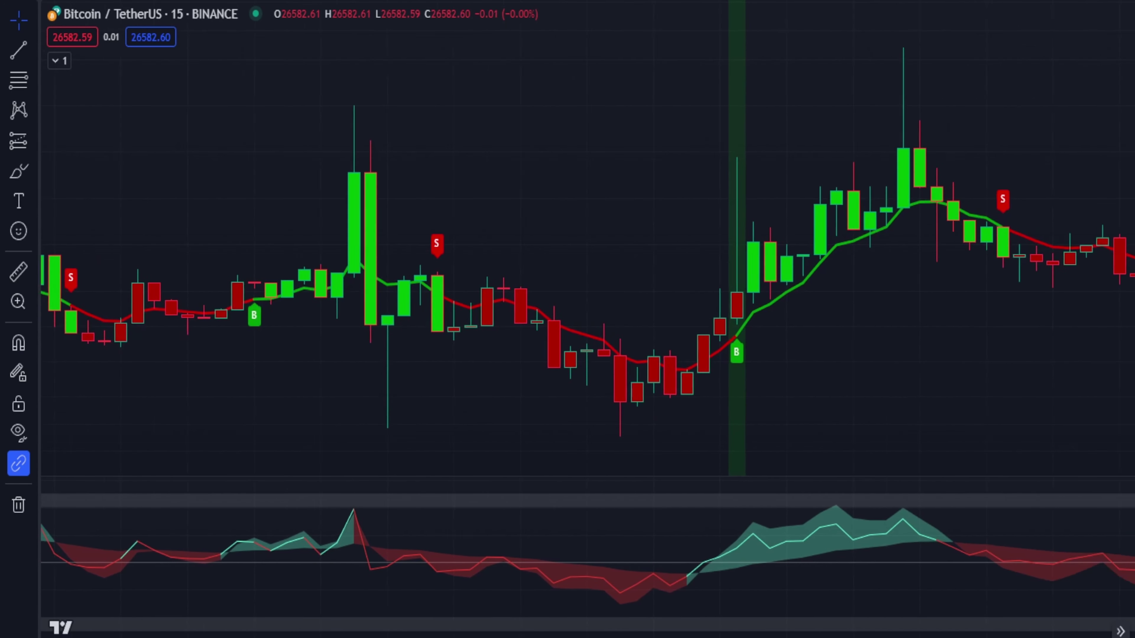
scroll(581, 269, right, 10)
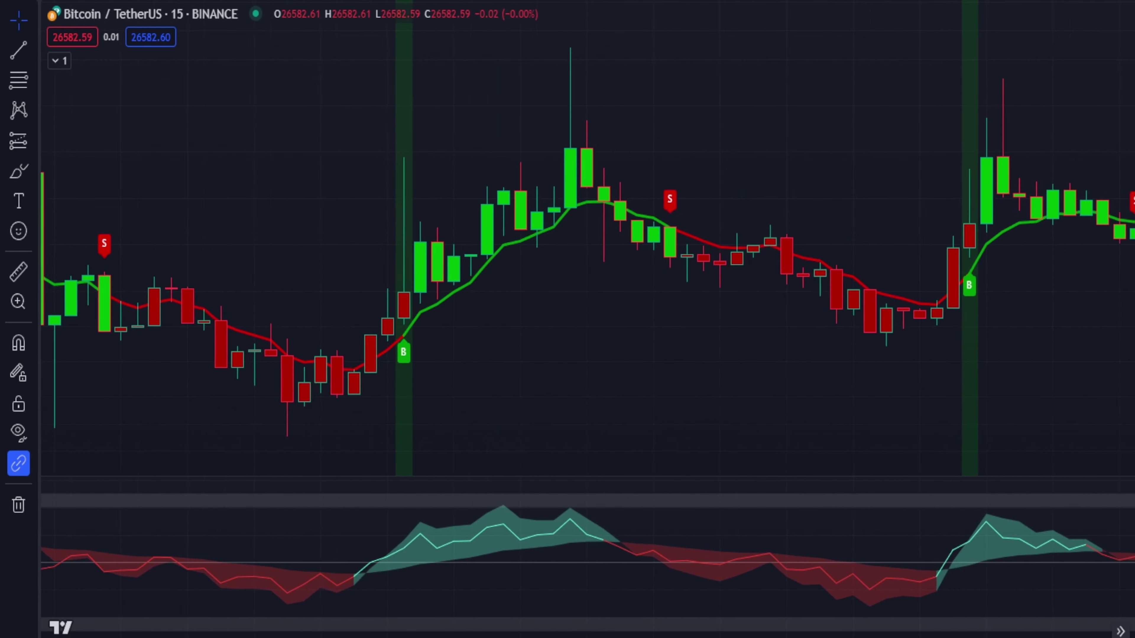
scroll(580, 269, right, 10)
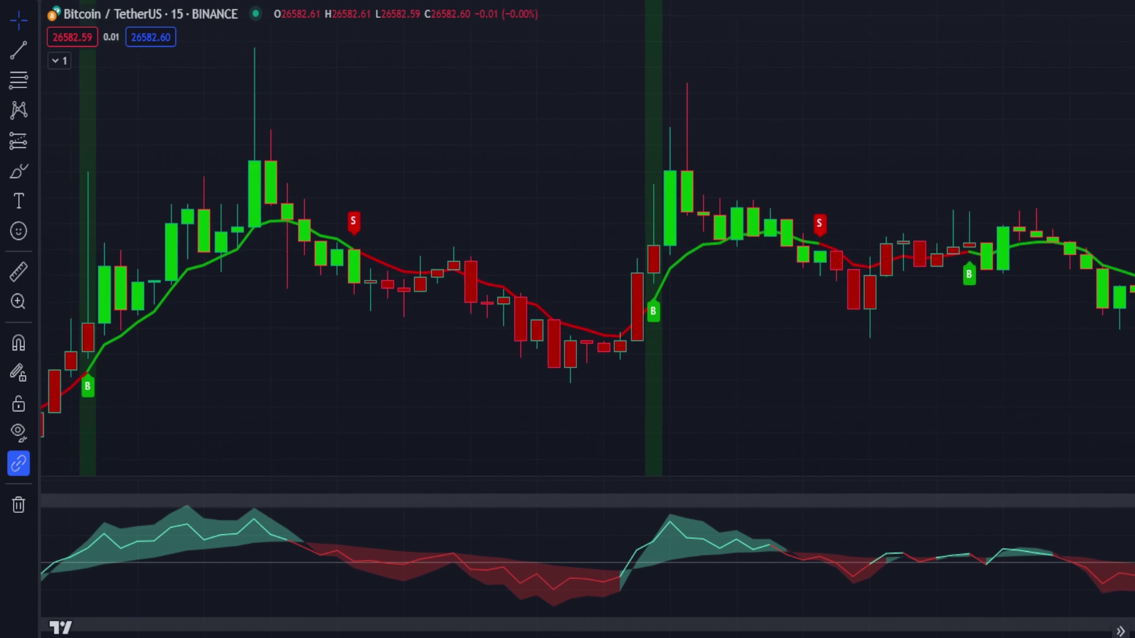
scroll(581, 269, right, 10)
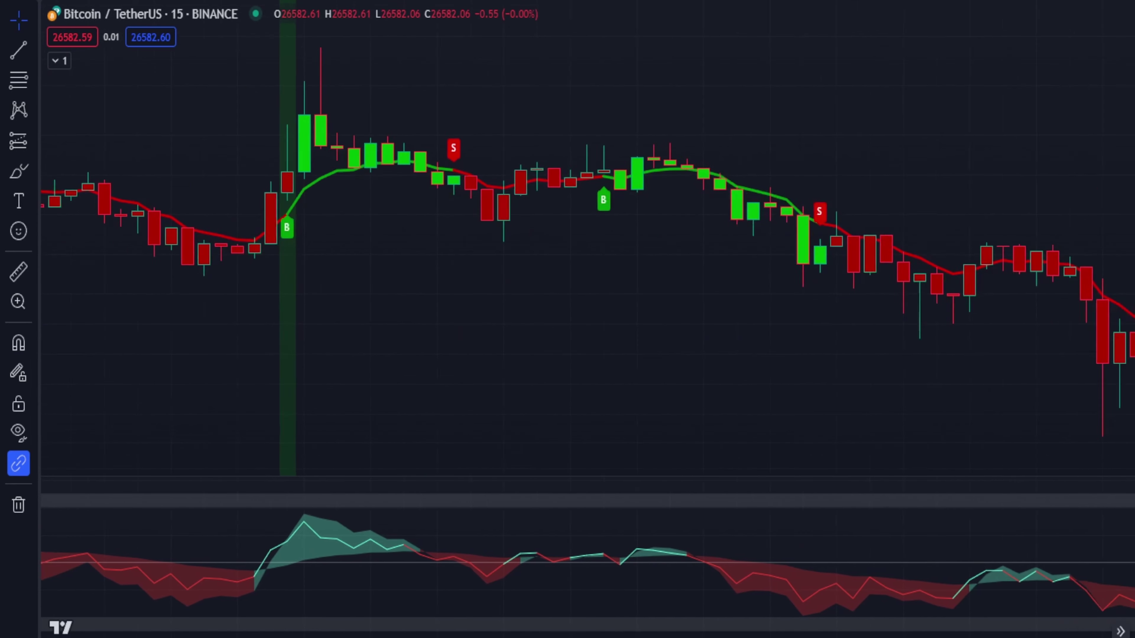
scroll(581, 268, right, 10)
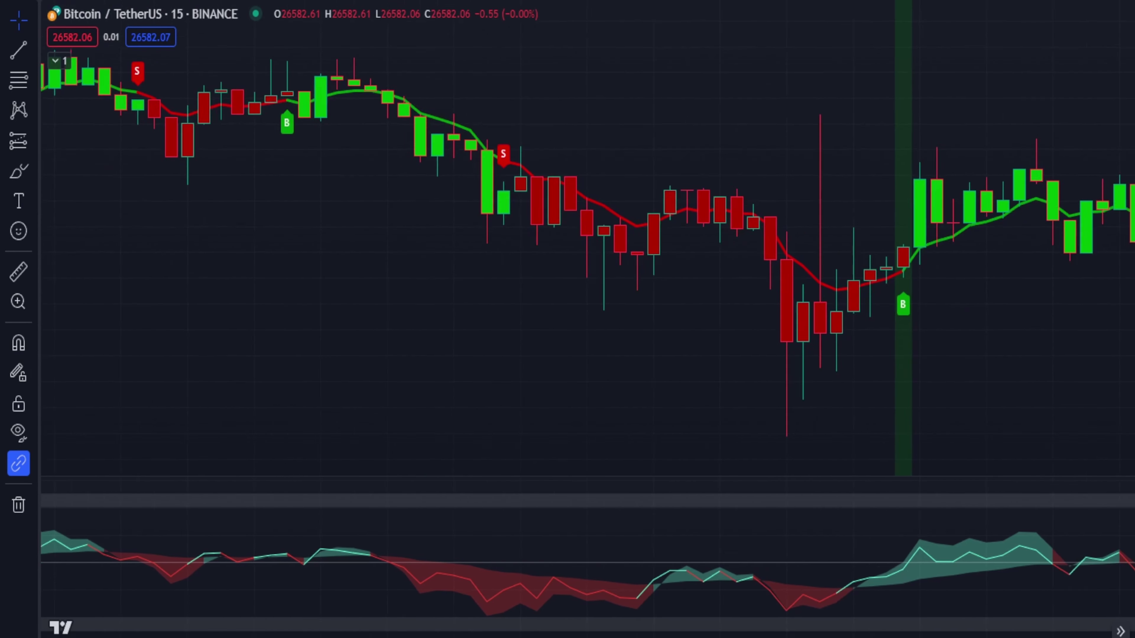
scroll(581, 268, right, 10)
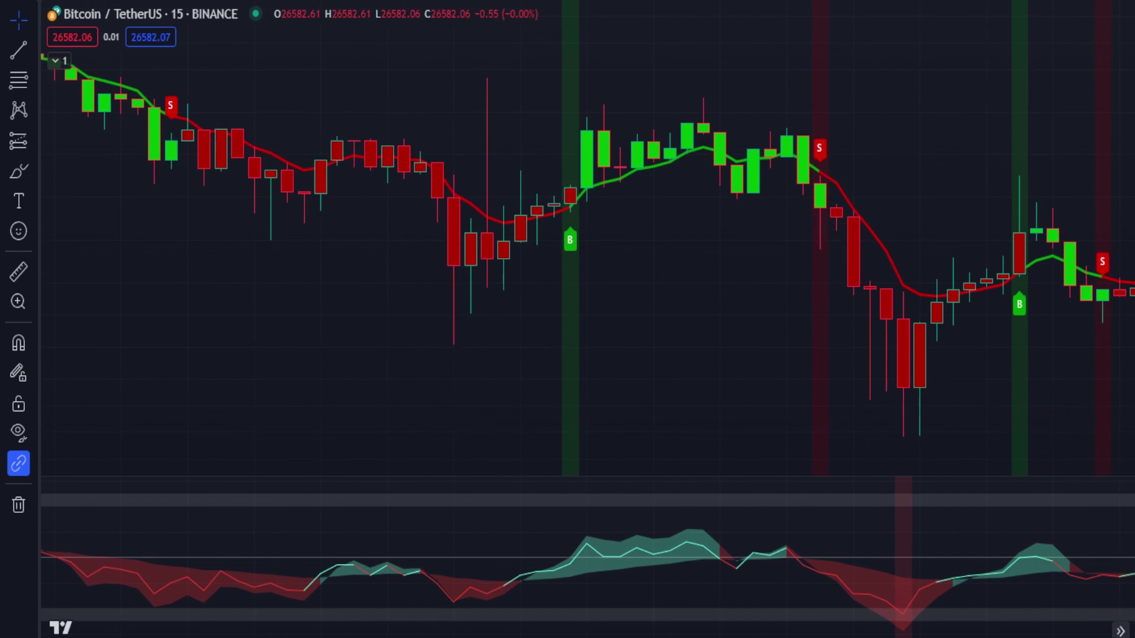
scroll(581, 268, right, 10)
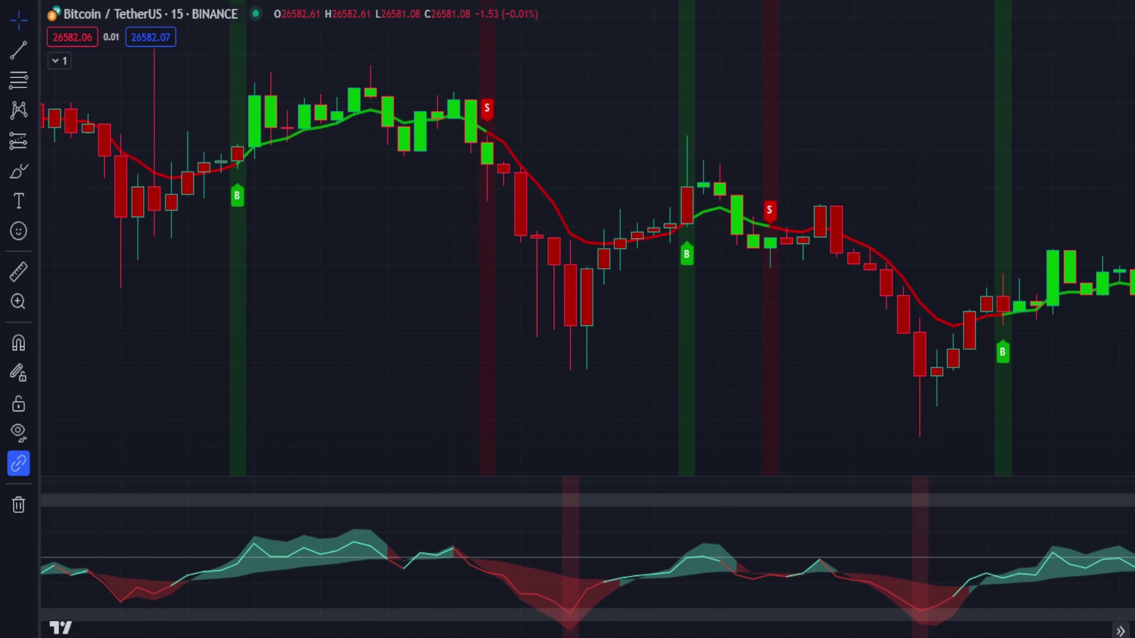
scroll(581, 269, right, 10)
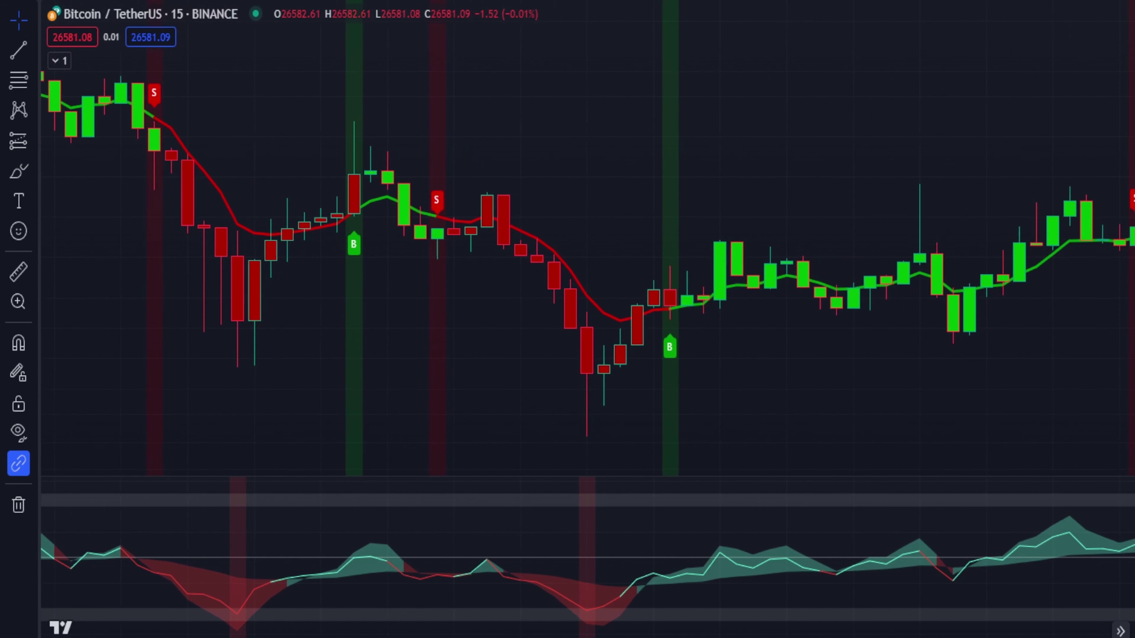
scroll(581, 269, right, 10)
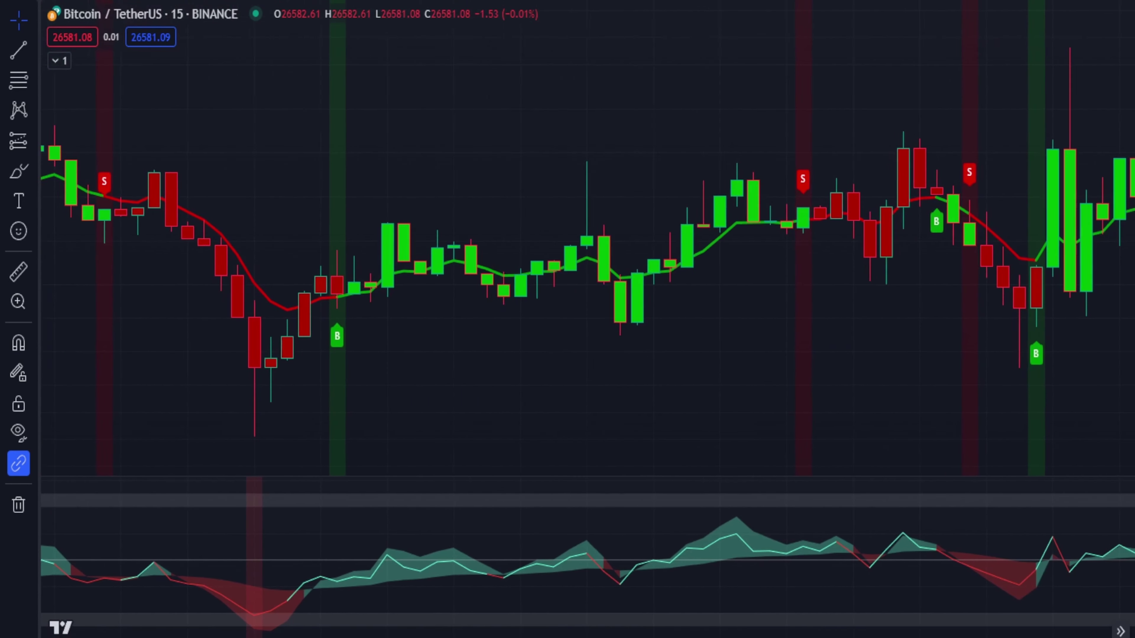
scroll(581, 269, right, 10)
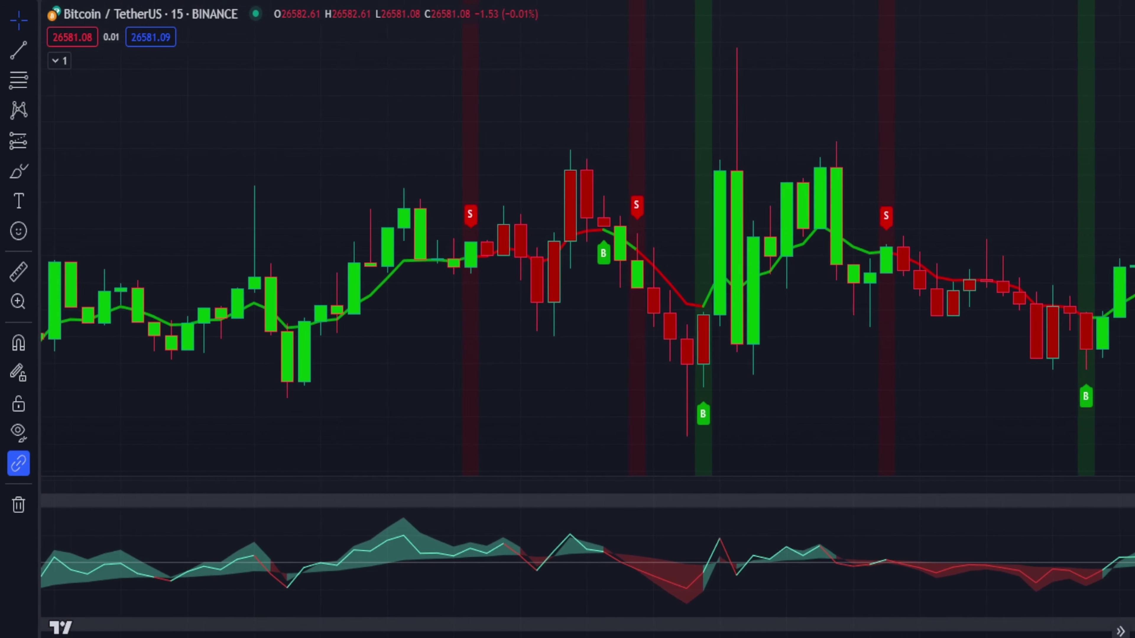
scroll(580, 268, right, 10)
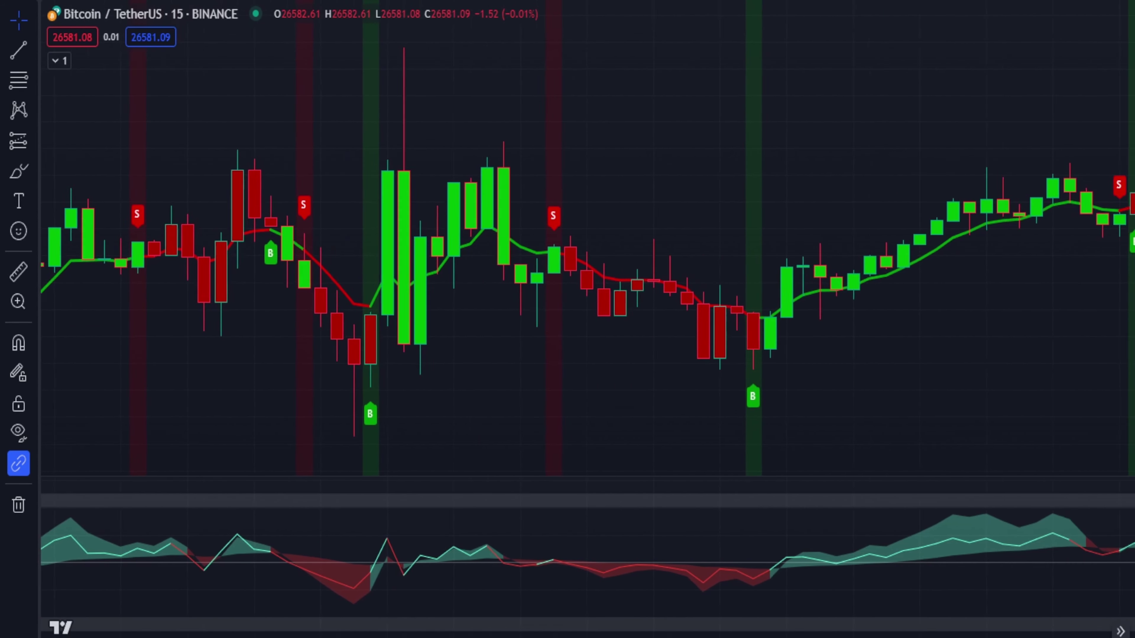
scroll(581, 268, right, 10)
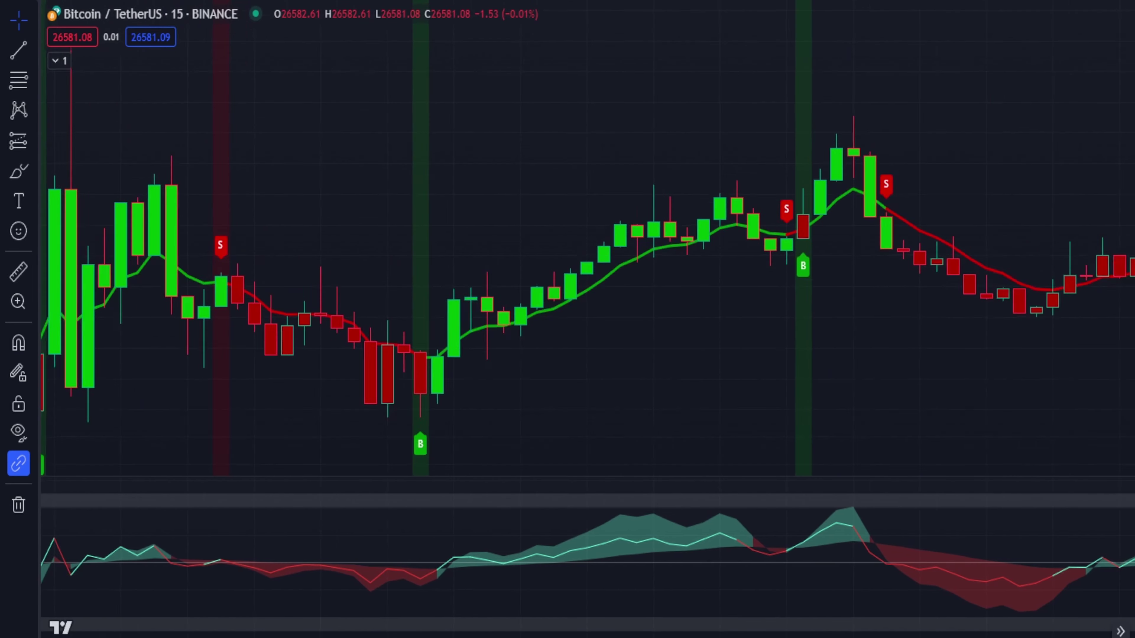
scroll(581, 268, right, 10)
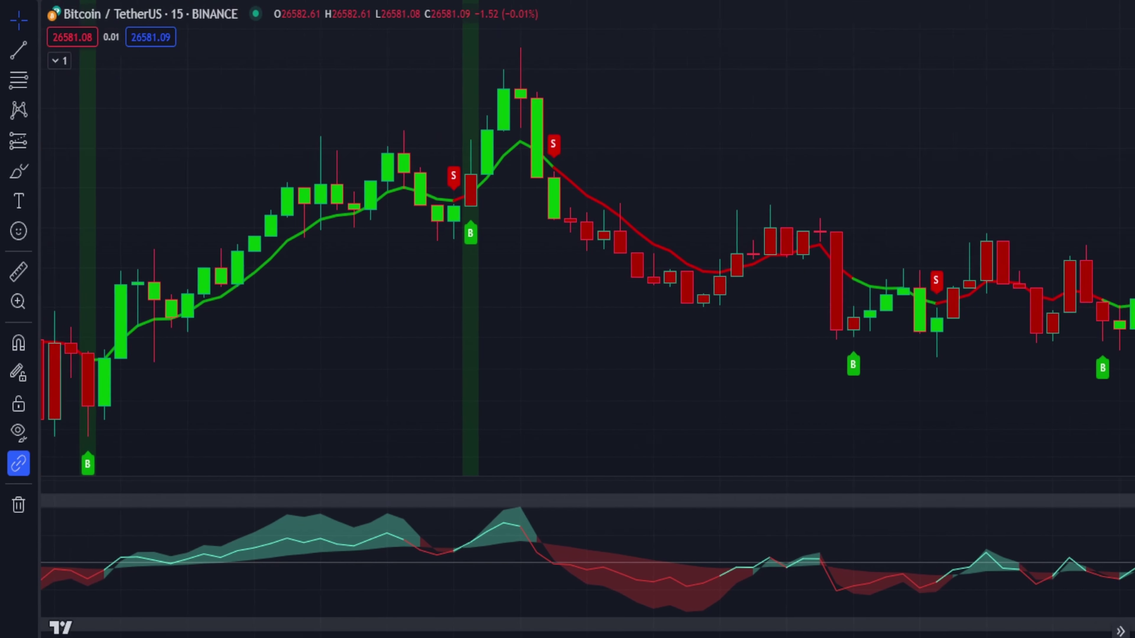
scroll(580, 269, right, 10)
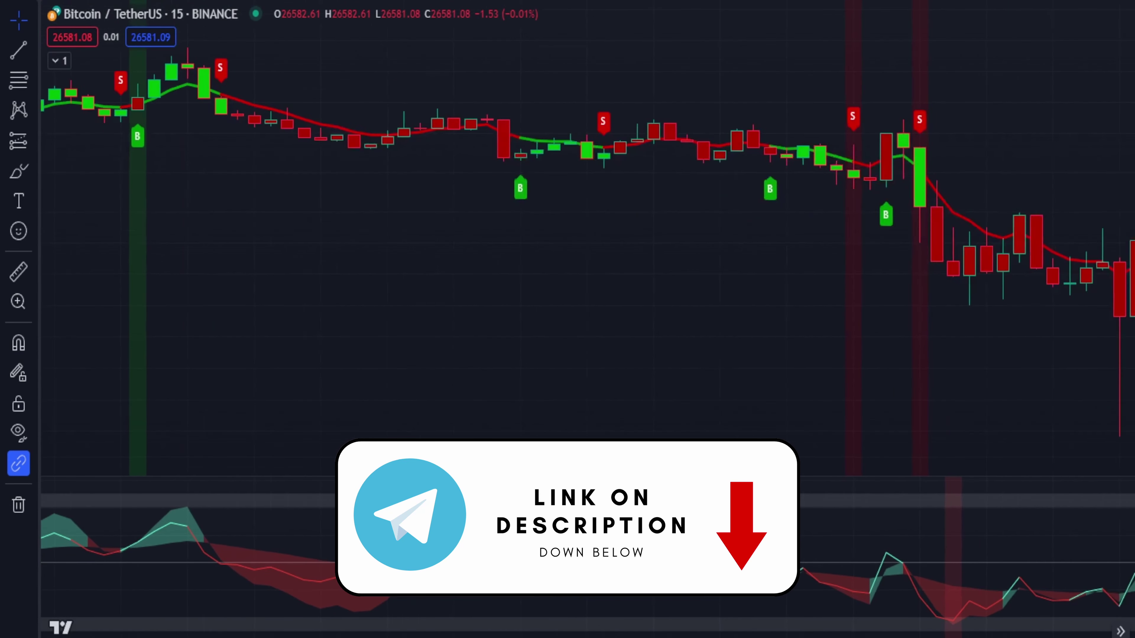
scroll(580, 268, right, 10)
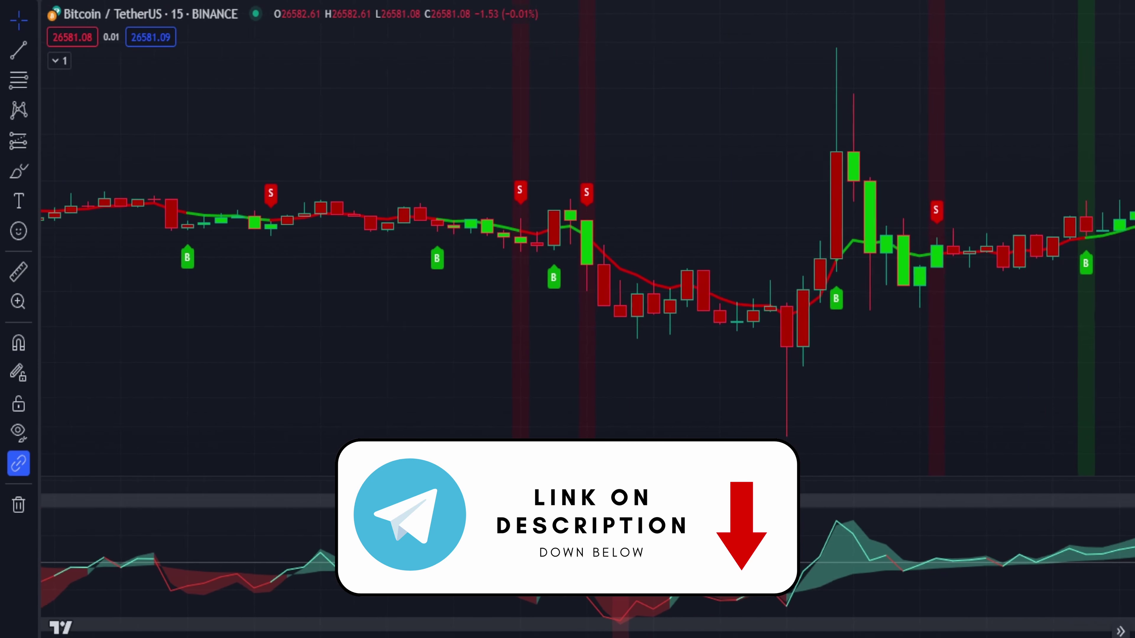
scroll(581, 268, right, 10)
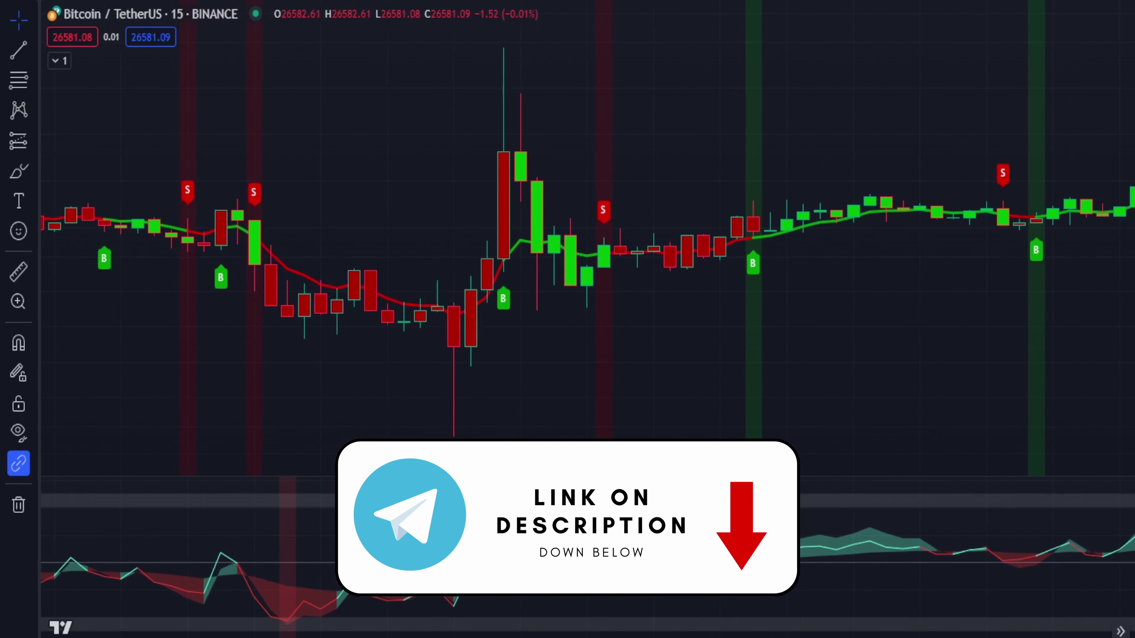
scroll(581, 269, right, 10)
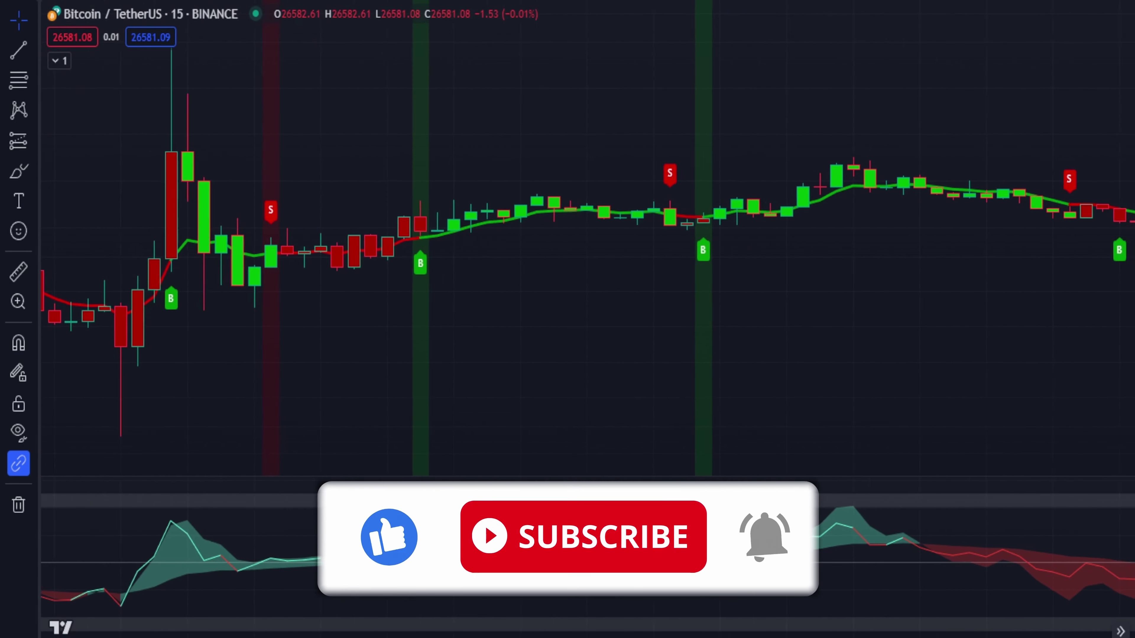
scroll(581, 268, right, 10)
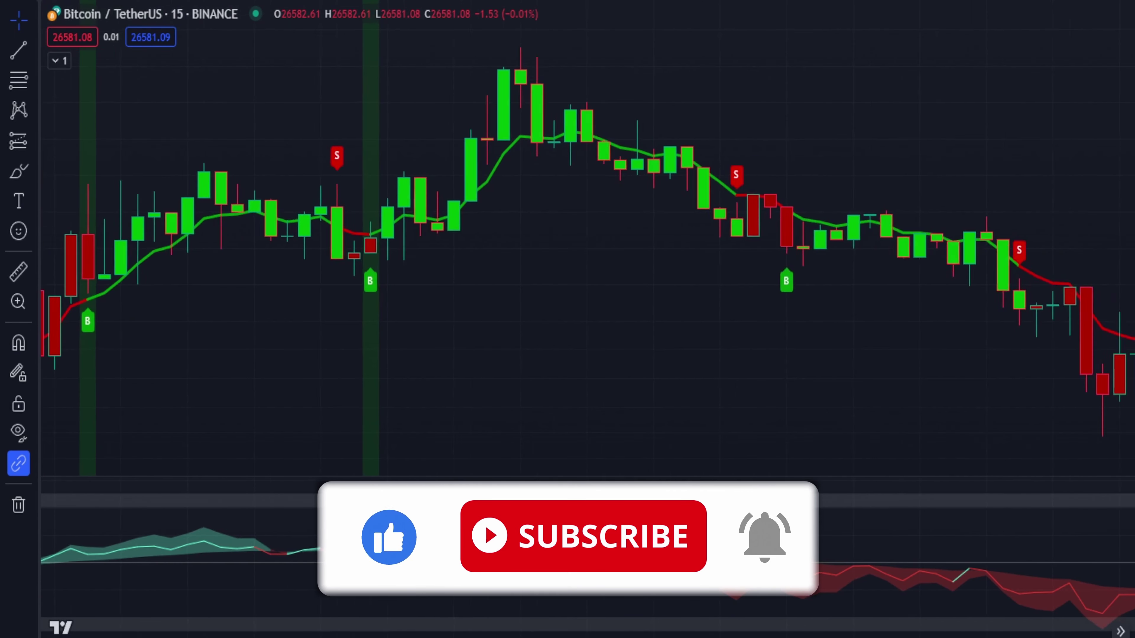
scroll(581, 268, right, 10)
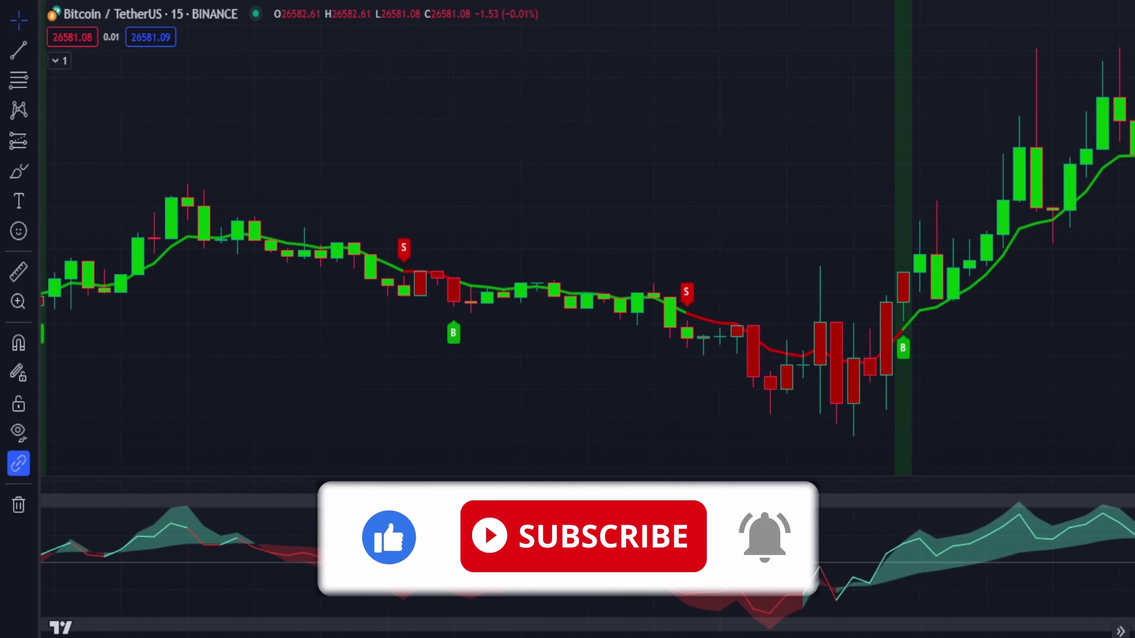
scroll(580, 268, right, 10)
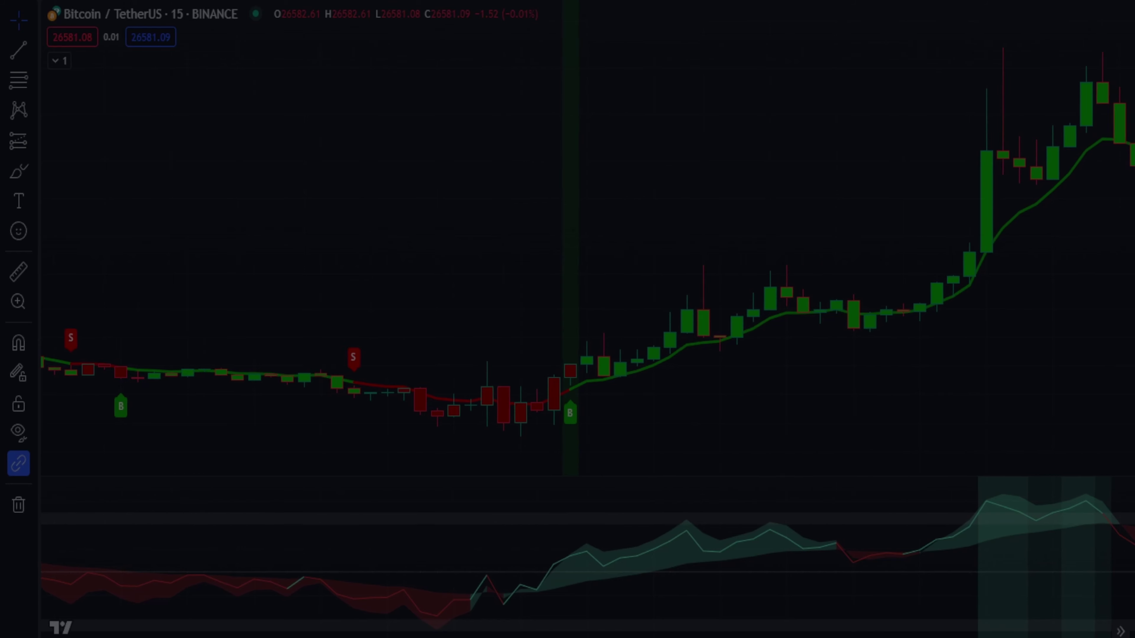
scroll(581, 268, right, 10)
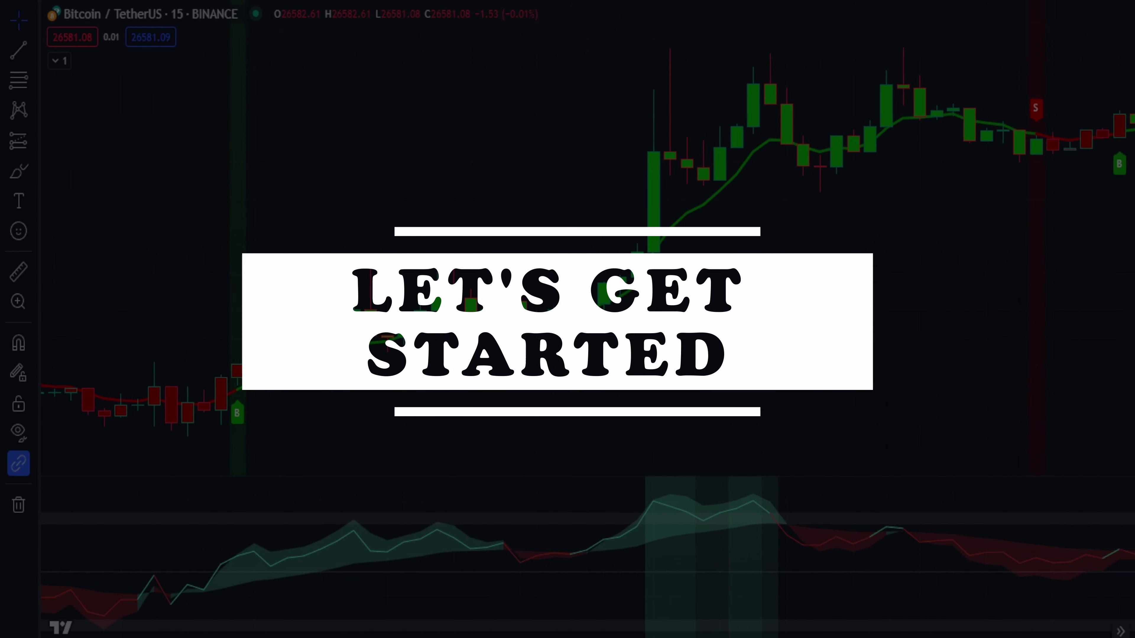
scroll(581, 269, right, 10)
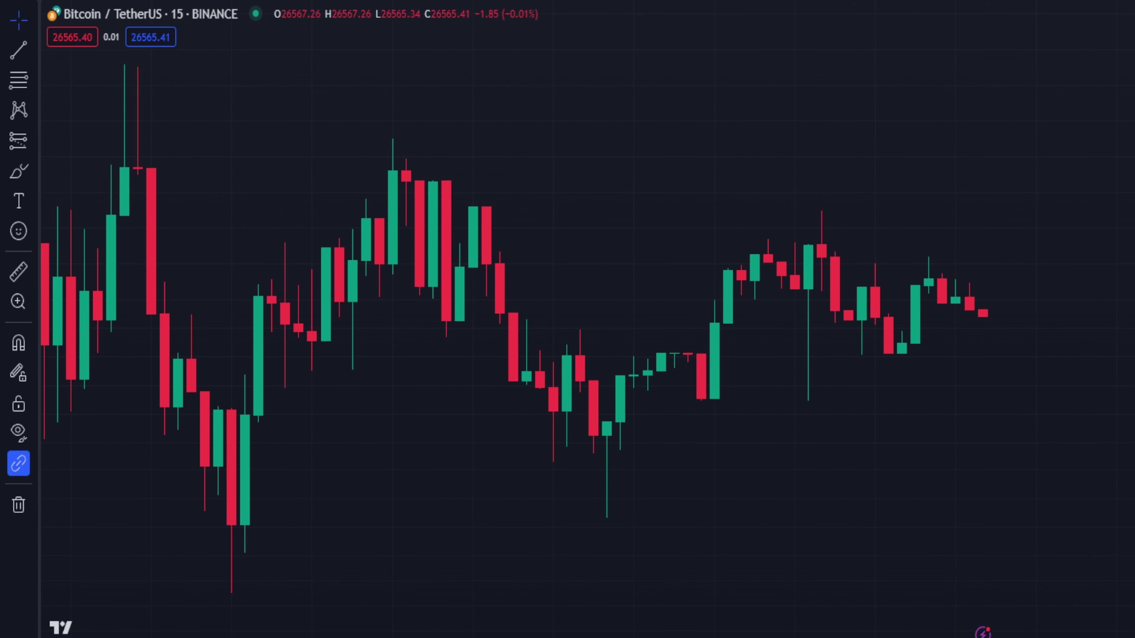
- Search 'alma smoothed' and add the ALMA Smoothed Gaussian Moving Average indicator
key(slash)
text(alma smoothed)
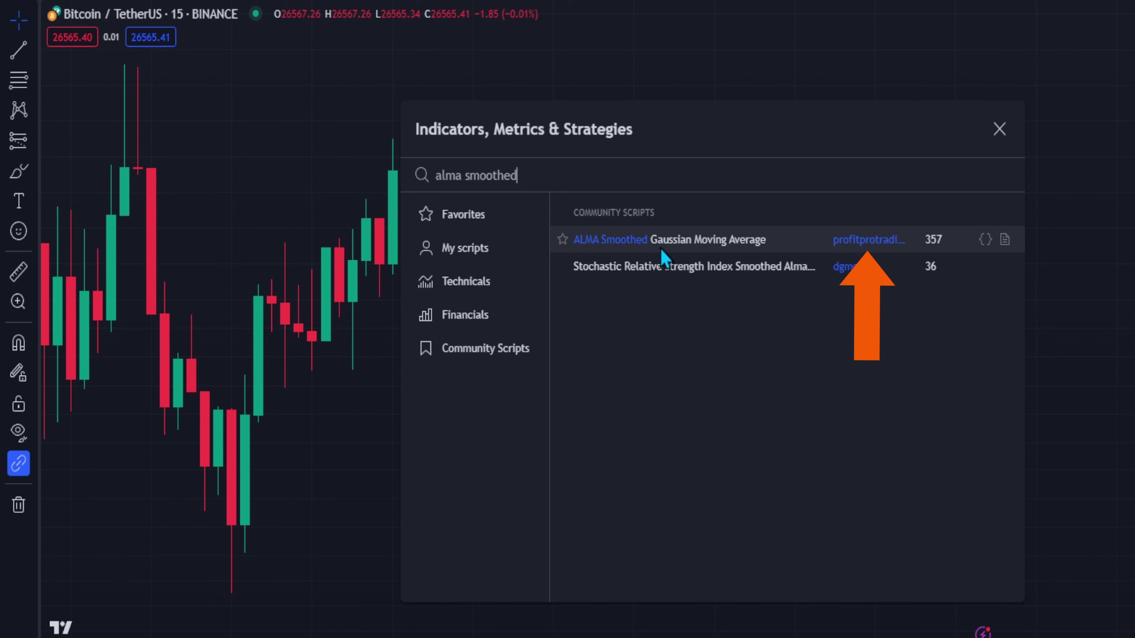
click(715, 241)
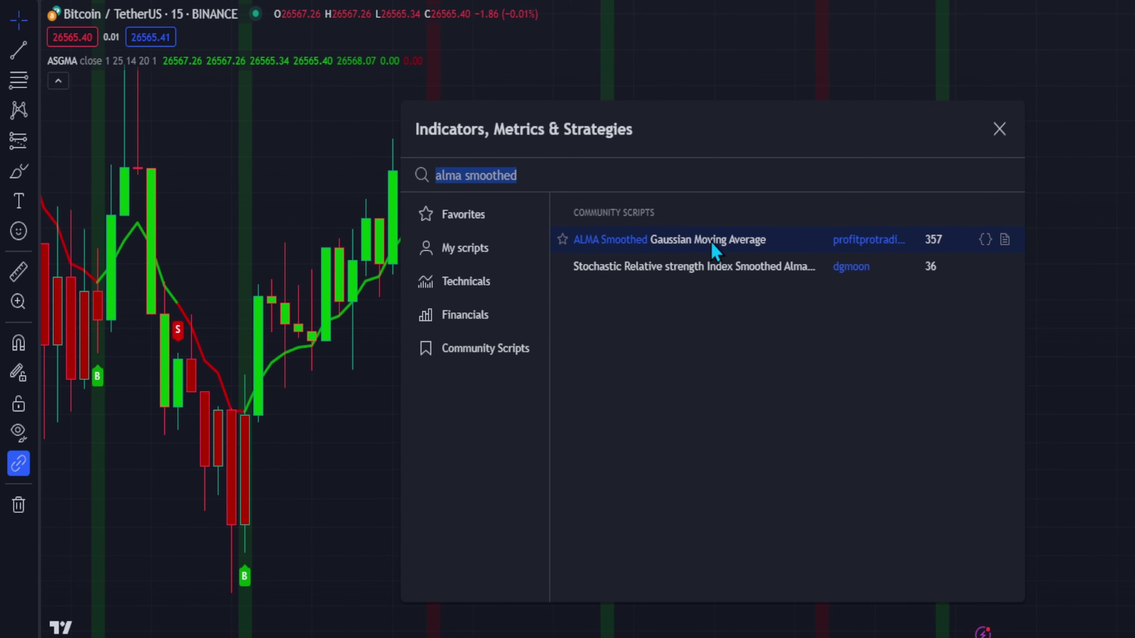
- Search 'rsi+', add the RSI+ indicator, and close the Indicators dialog
text(rsi)
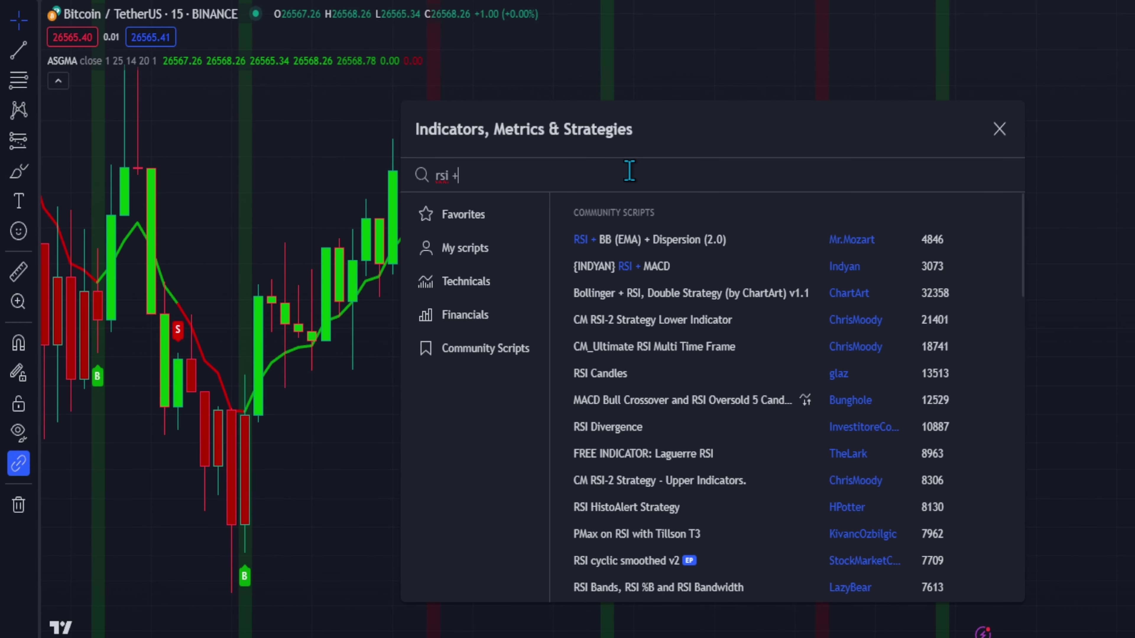
key(BackSpace)
text(+)
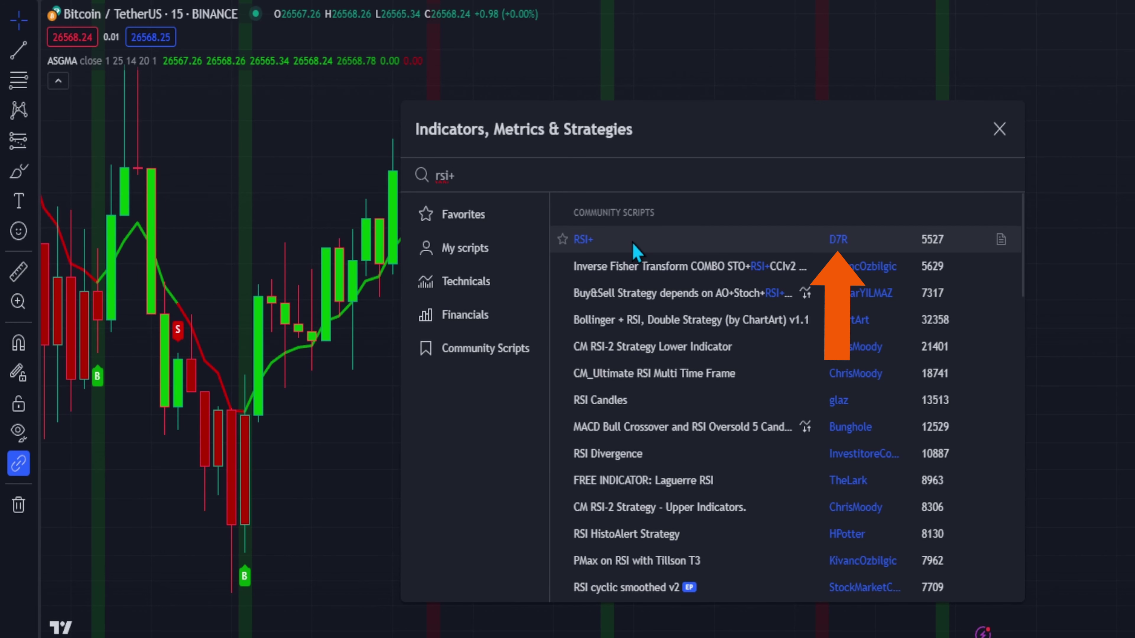
click(637, 250)
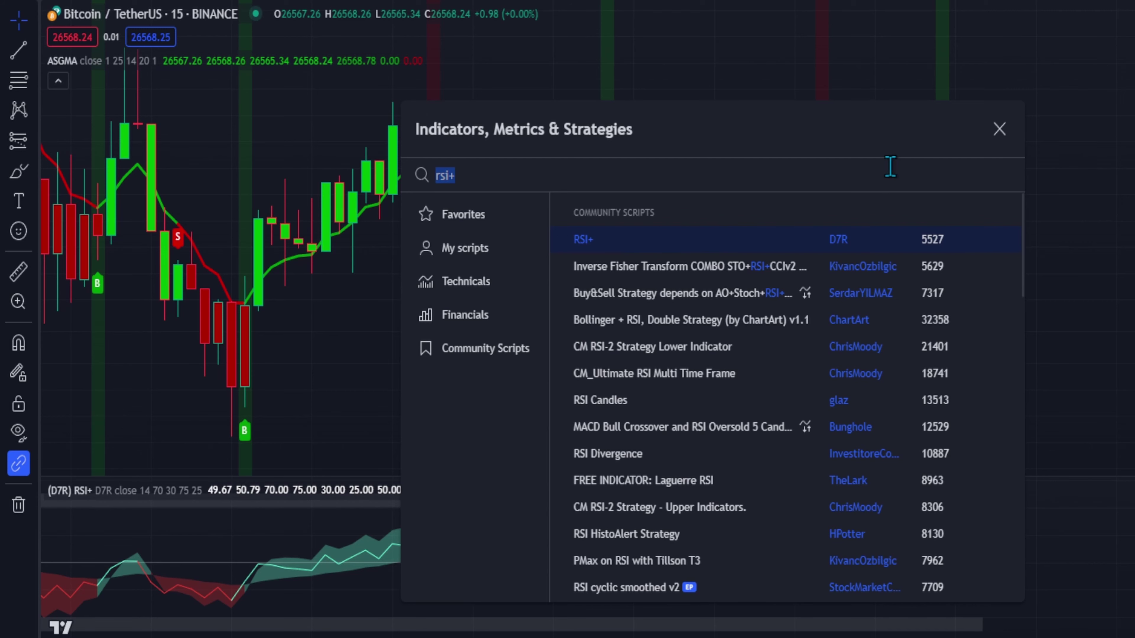
click(999, 130)
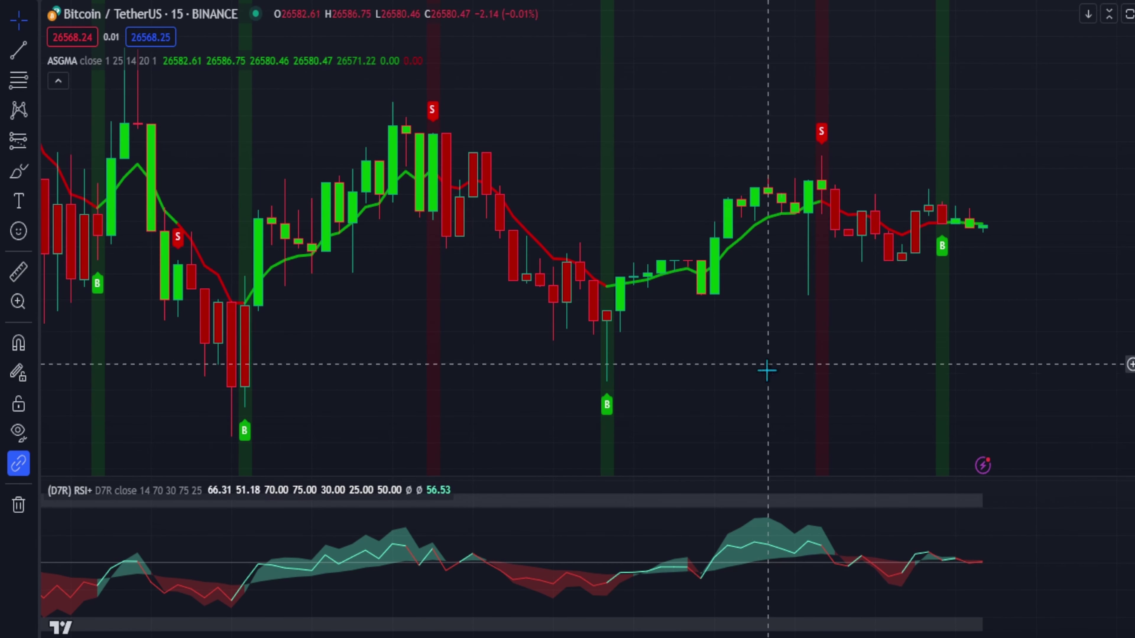
drag(731, 412, 975, 344)
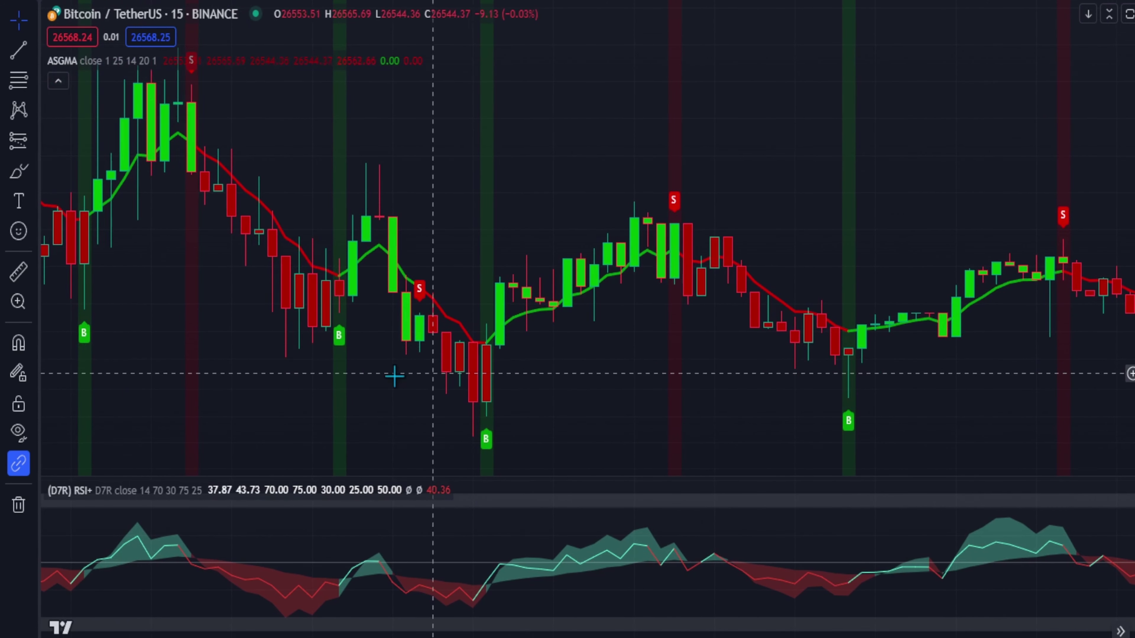
drag(286, 383, 785, 313)
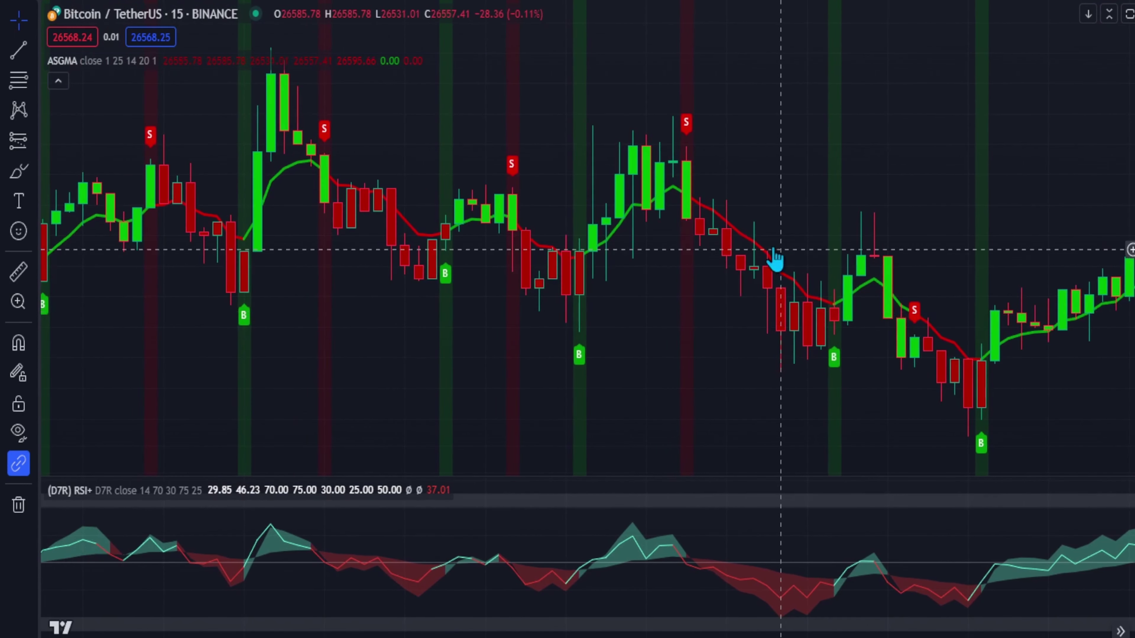
drag(413, 382, 946, 367)
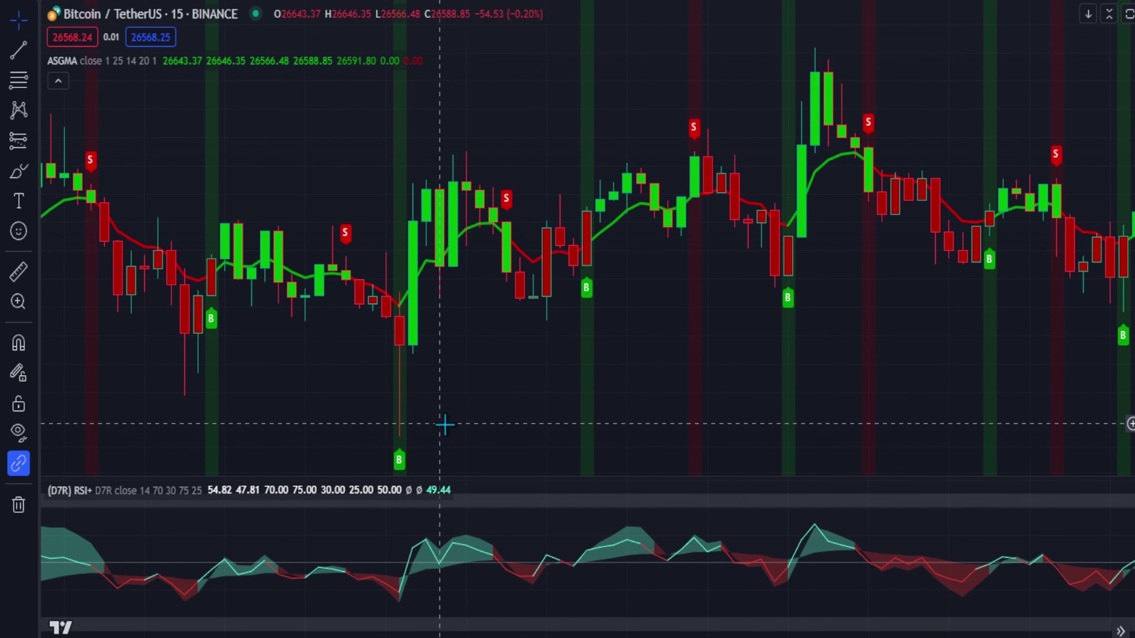
drag(447, 424, 763, 392)
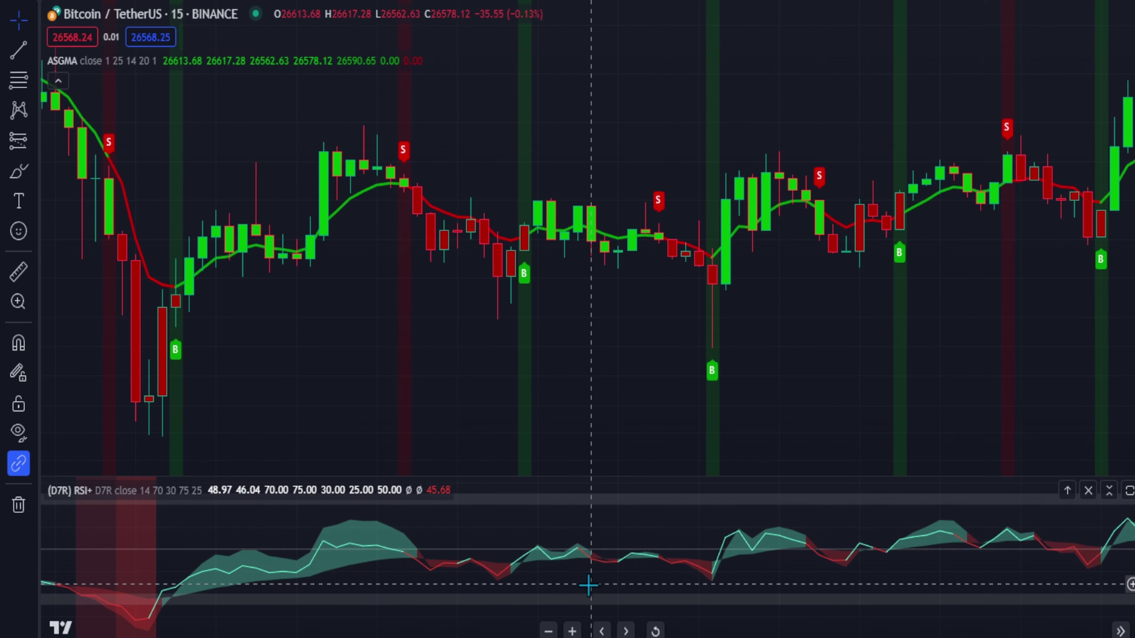
drag(590, 584, 980, 560)
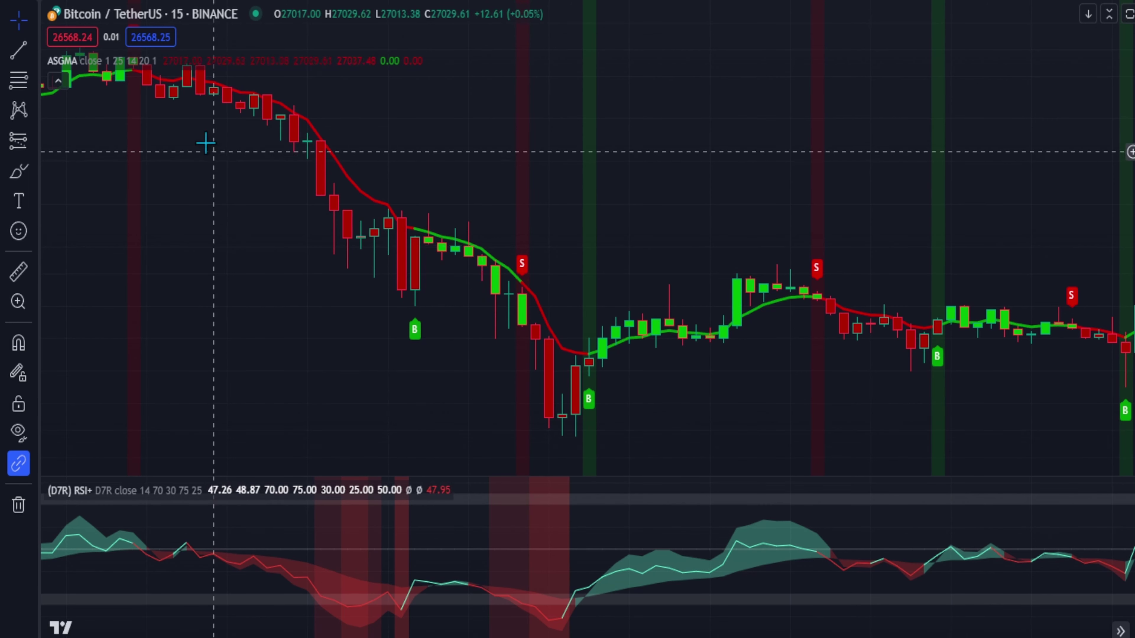
- Set ASGMA to Smoothing 72, Lookback 15, Volatility Period 5, Standard Deviation 5 and apply
mouse_move(157, 68)
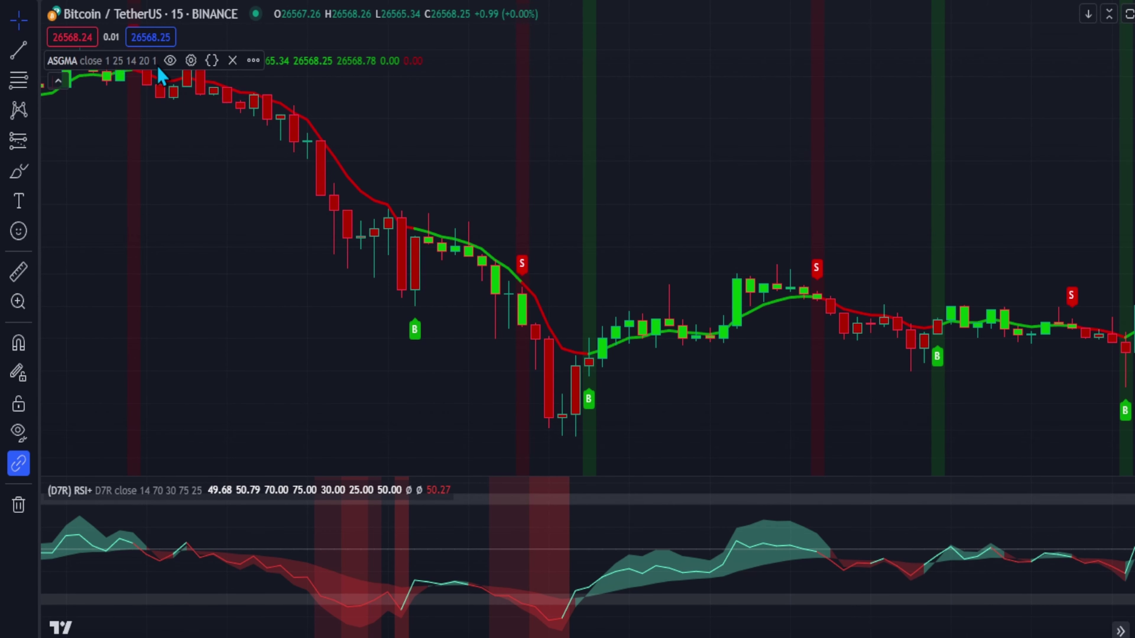
click(191, 61)
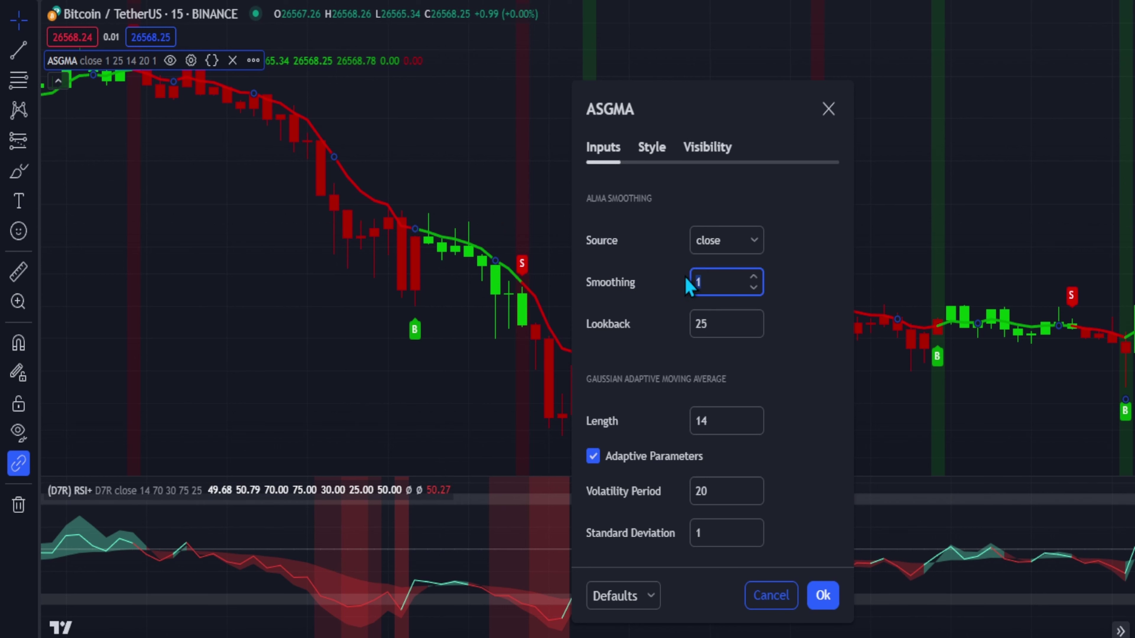
key(Tab)
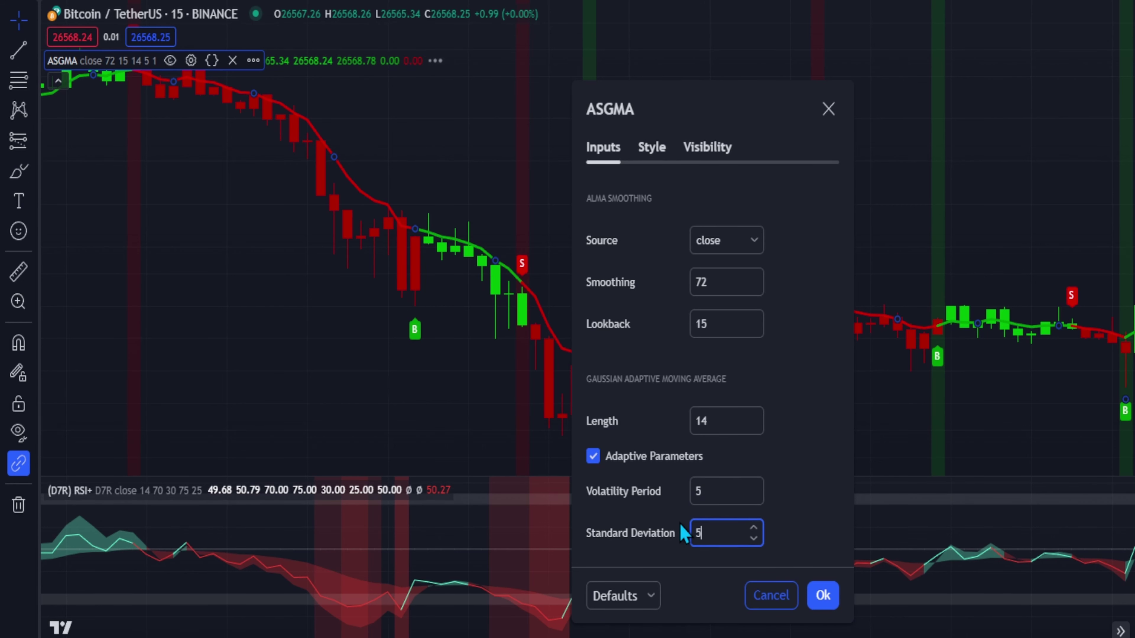
click(822, 596)
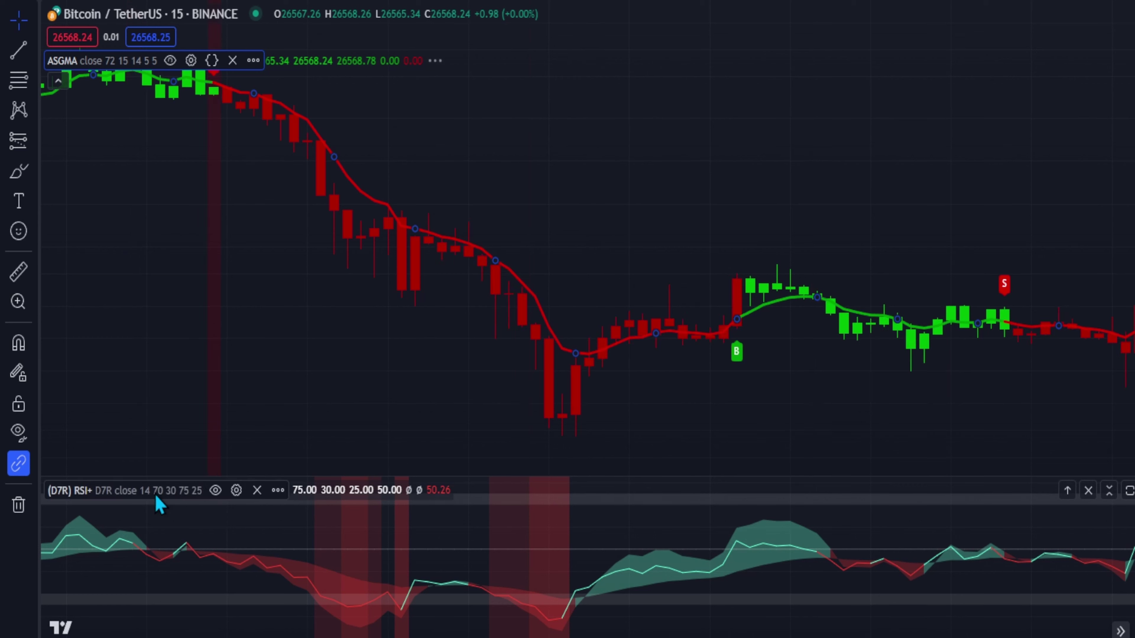
- Enter 16 as the RSI+ indicator's RSI length and confirm with Ok
click(236, 491)
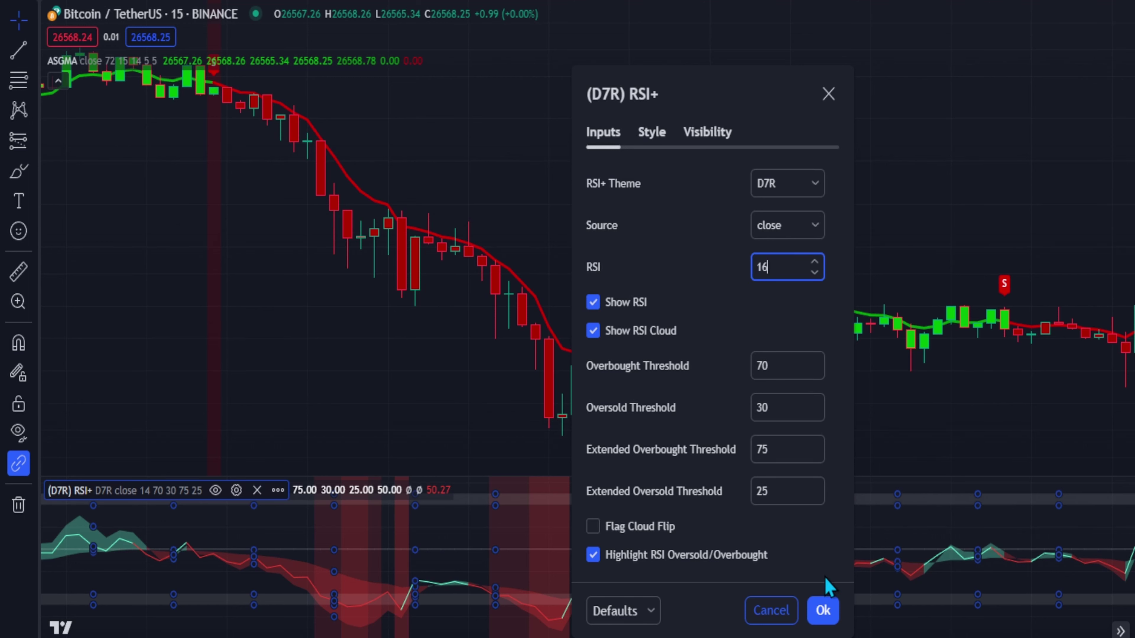
click(824, 611)
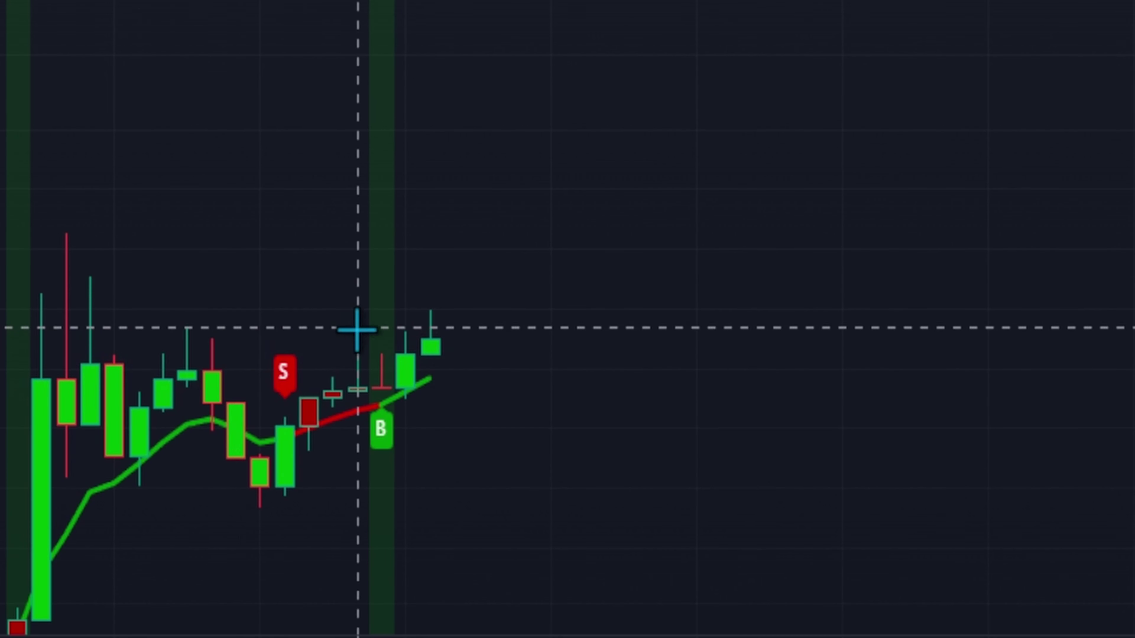
- Place a long position after the B signal, lower its stop, raise its target to 1.5 R/R, and trim its width
click(427, 339)
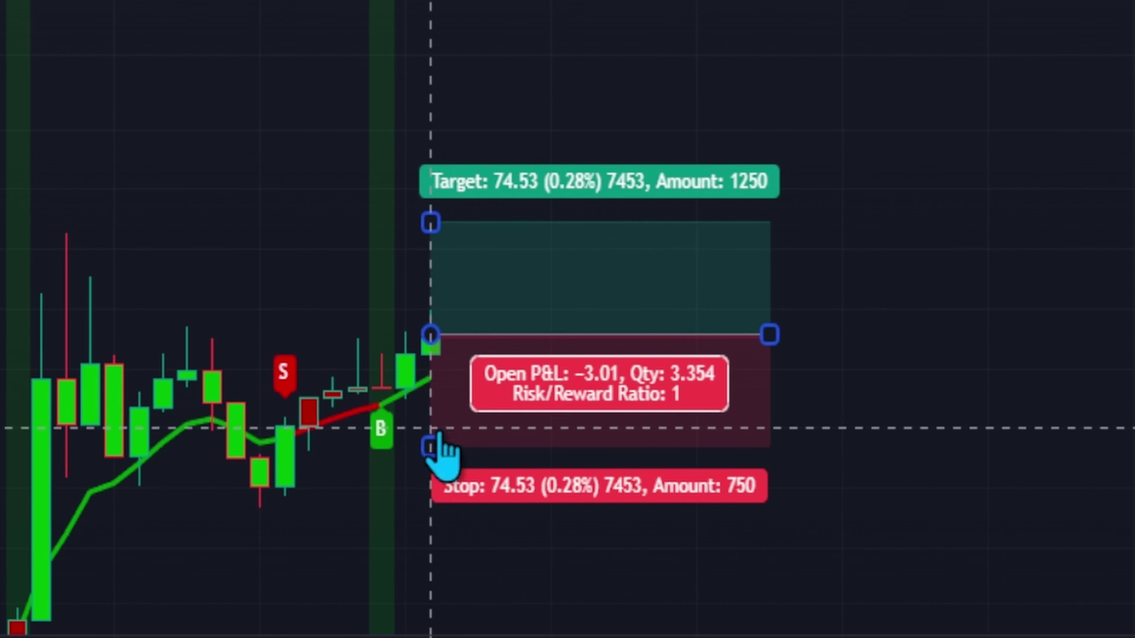
drag(437, 445, 436, 503)
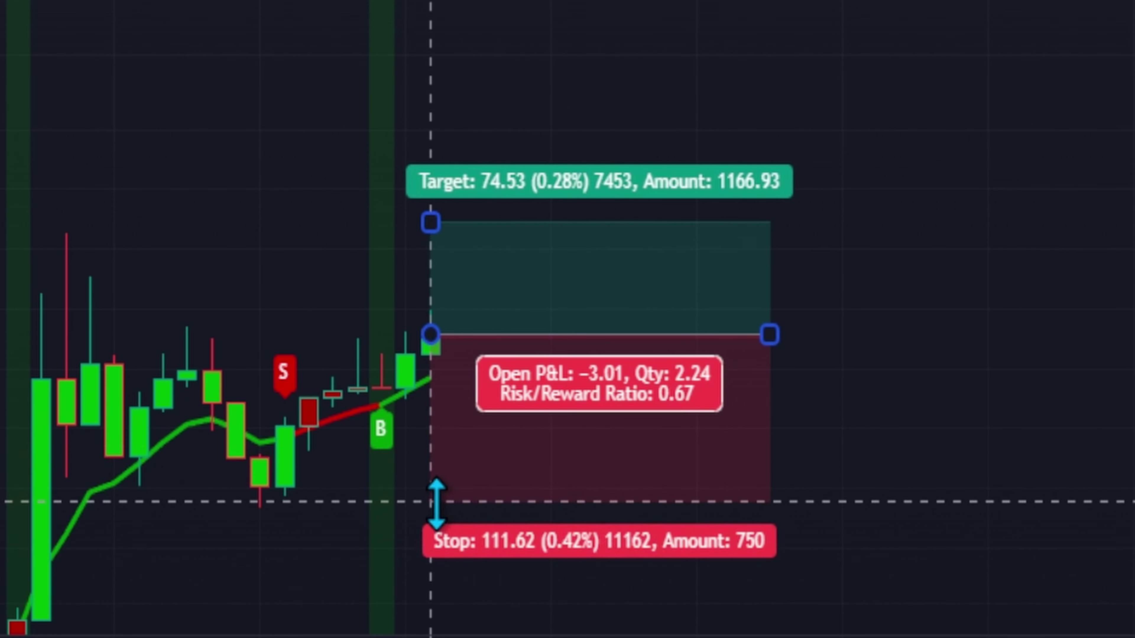
drag(433, 223, 448, 89)
drag(770, 331, 886, 368)
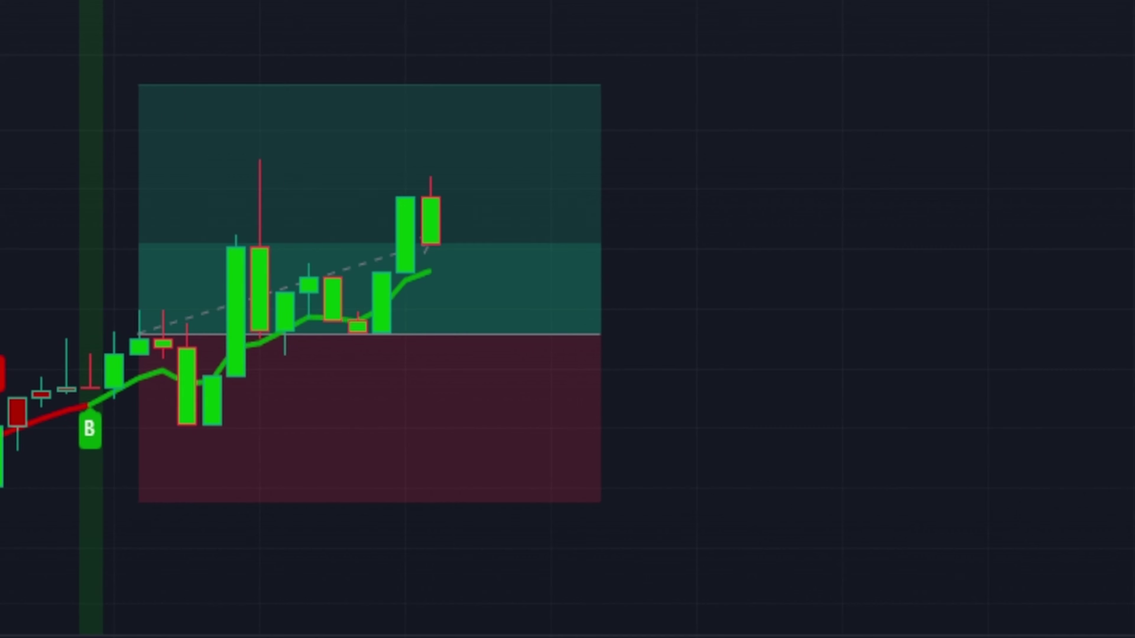
scroll(887, 400, left, 5)
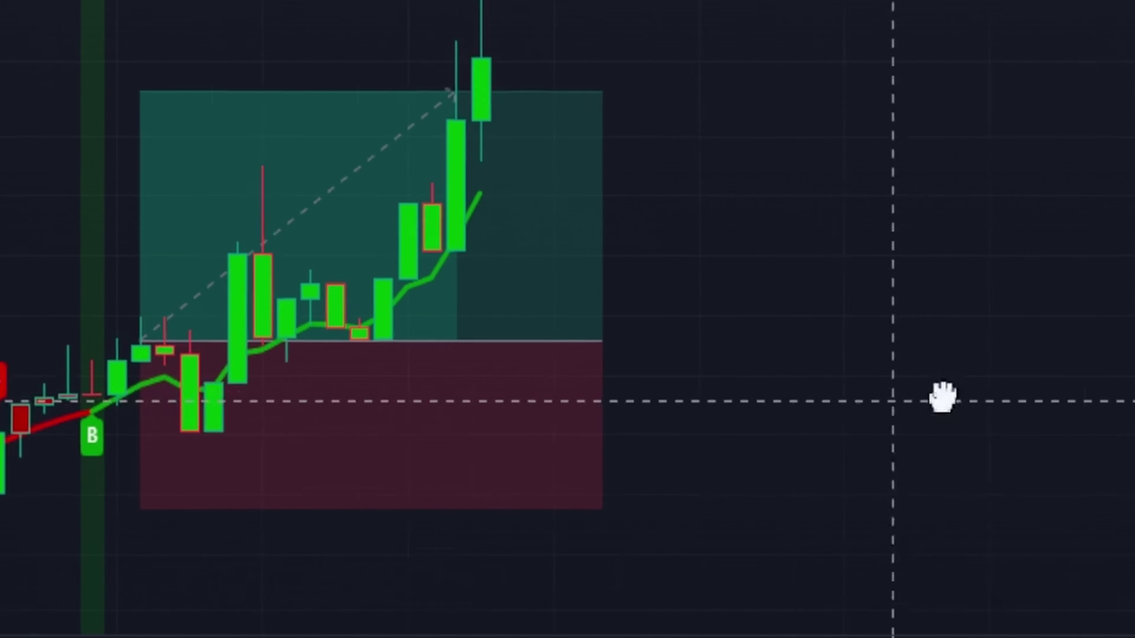
mouse_move(943, 320)
drag(943, 321, 836, 320)
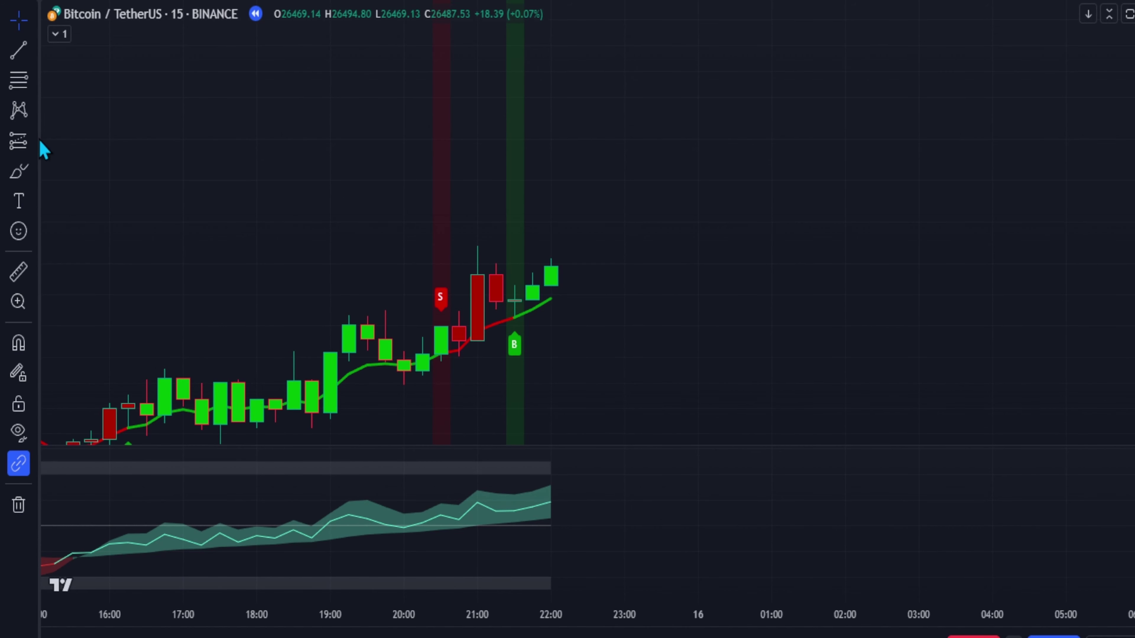
- Place a long position at the last candle with a lowered stop and raised target, extended rightward
click(23, 147)
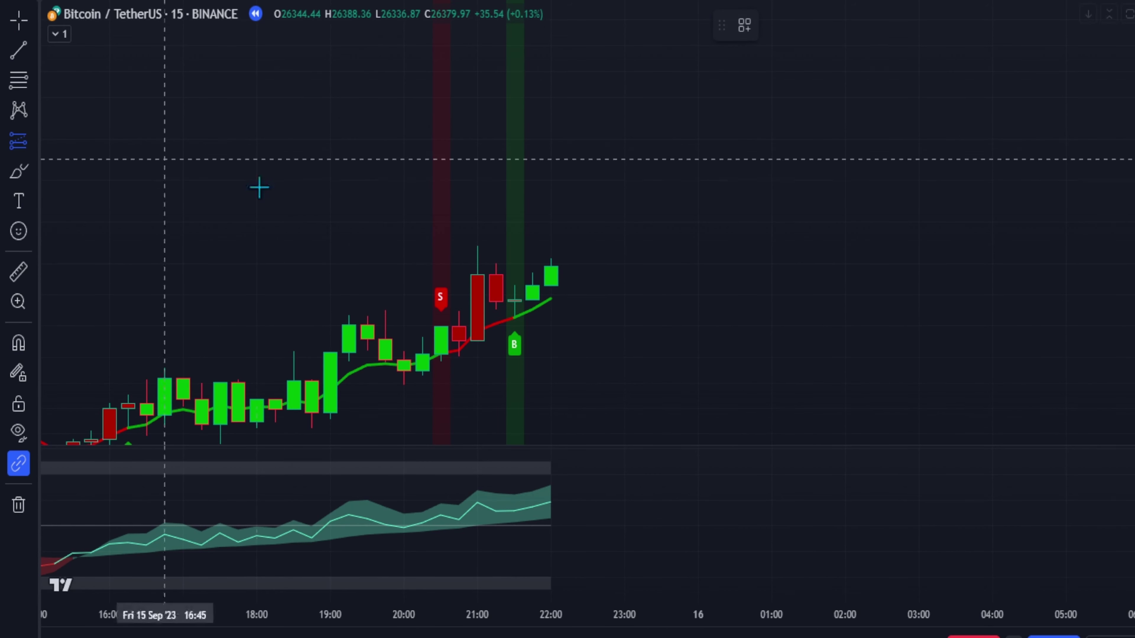
click(551, 265)
drag(551, 323, 552, 387)
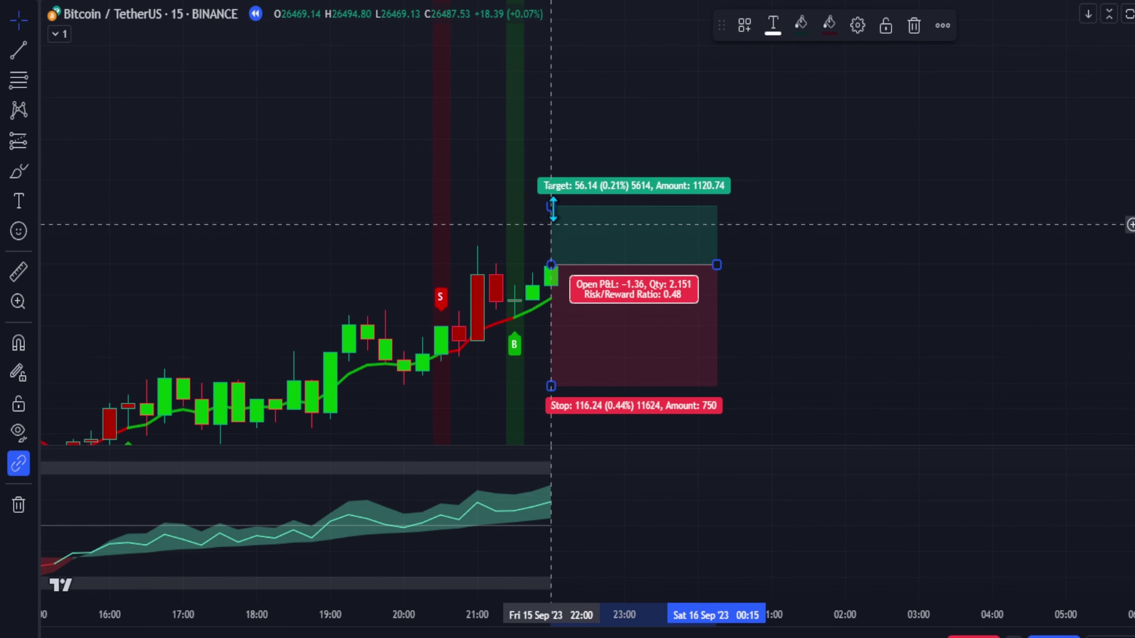
drag(552, 205, 569, 82)
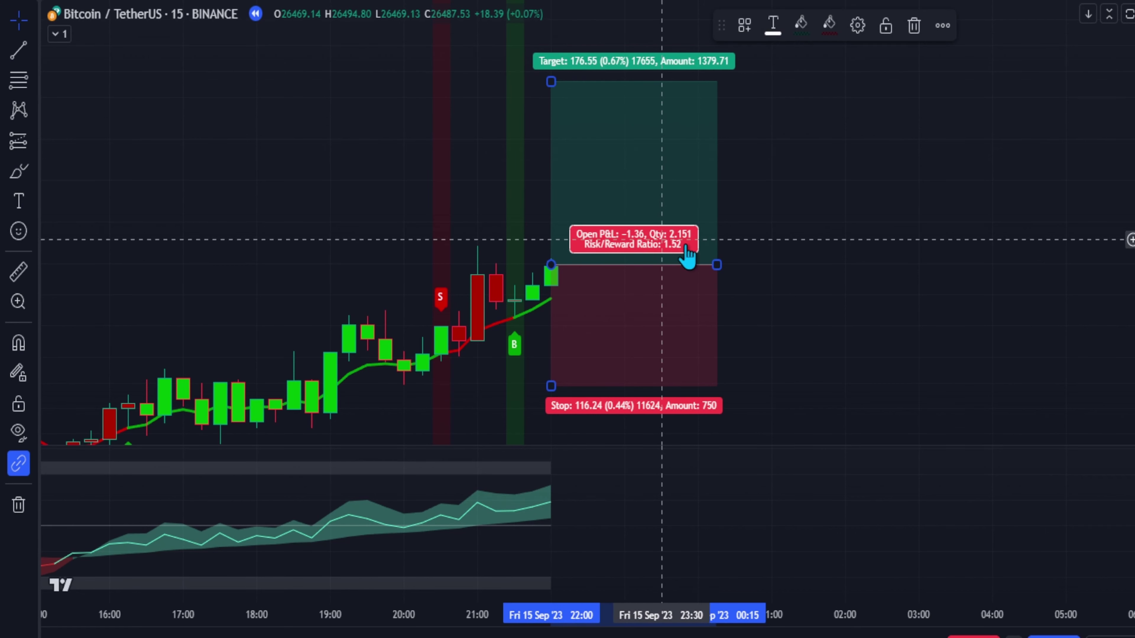
drag(716, 272, 863, 263)
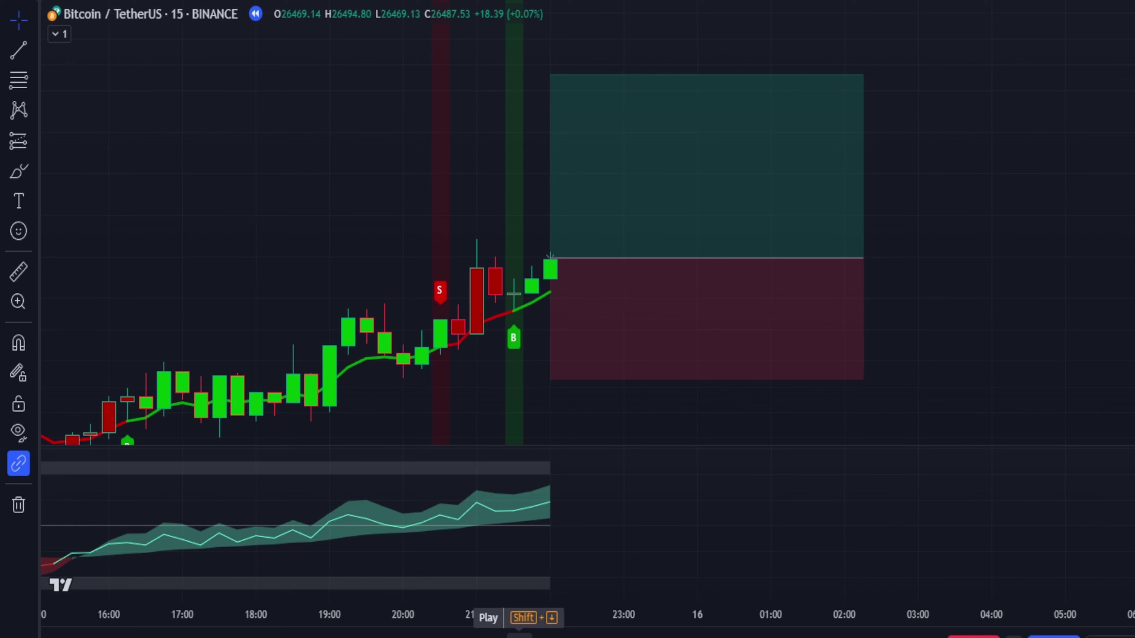
- Replay bars until the long hits its target, then narrow the box to the trade's end
click(519, 634)
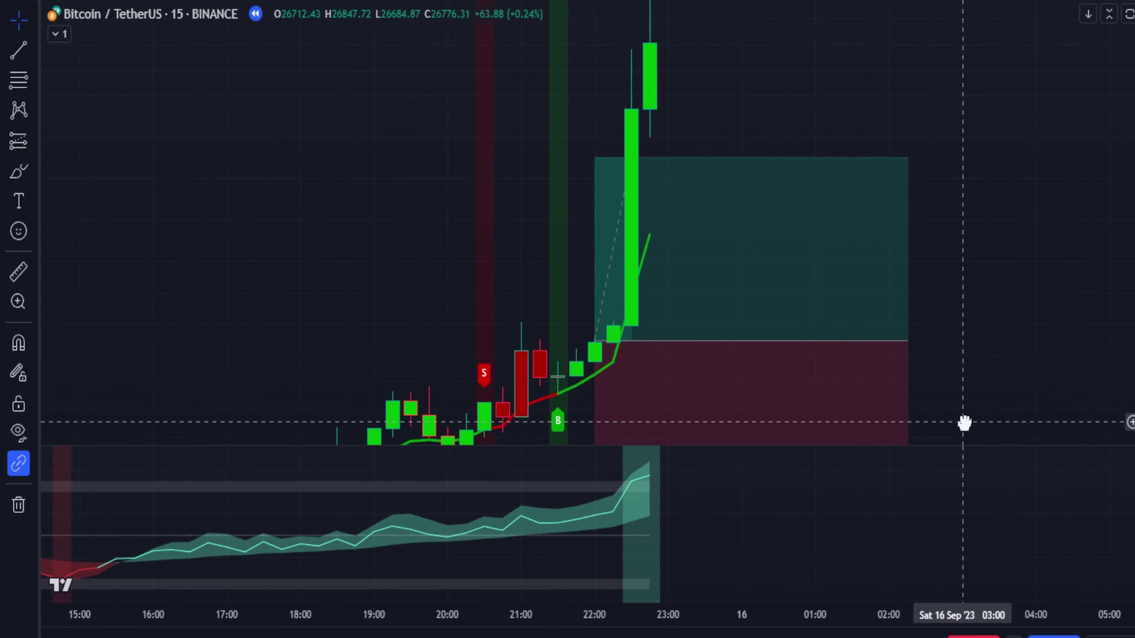
click(873, 309)
drag(915, 299, 679, 300)
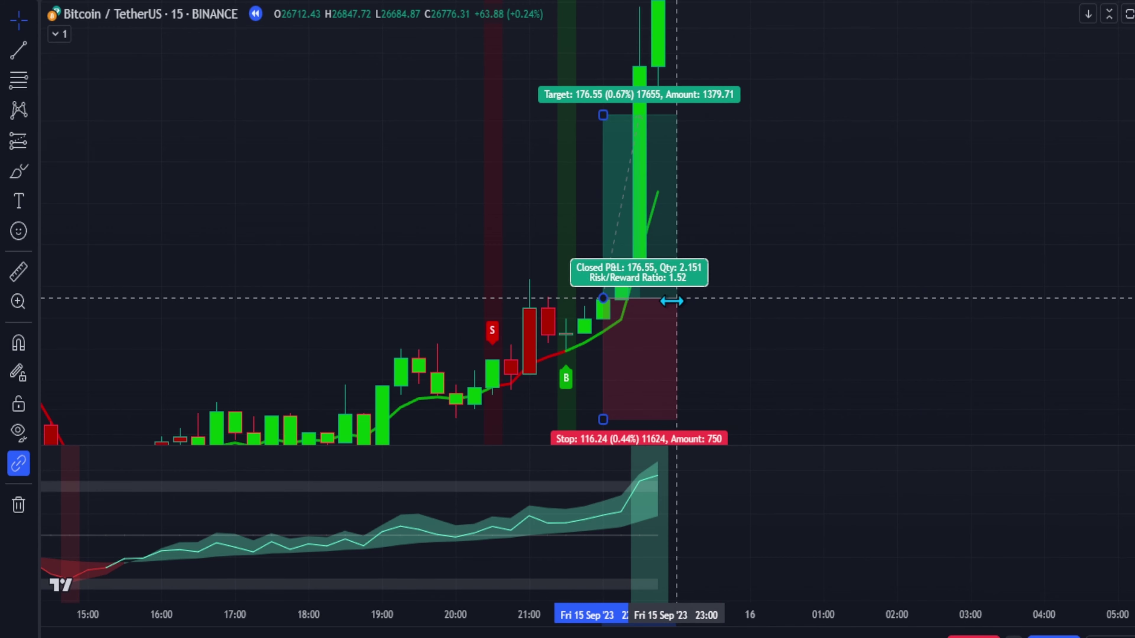
click(844, 256)
drag(843, 256, 894, 243)
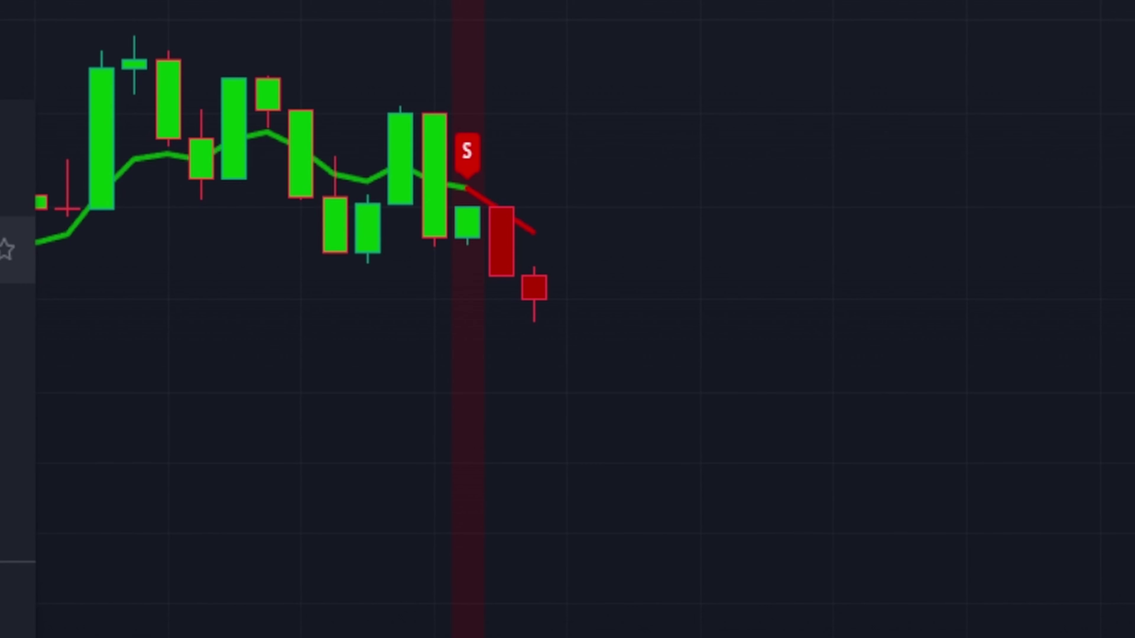
- Place a short after the S signal, raise the stop, lower the target to 1.5 R/R, and fit the box width
click(532, 296)
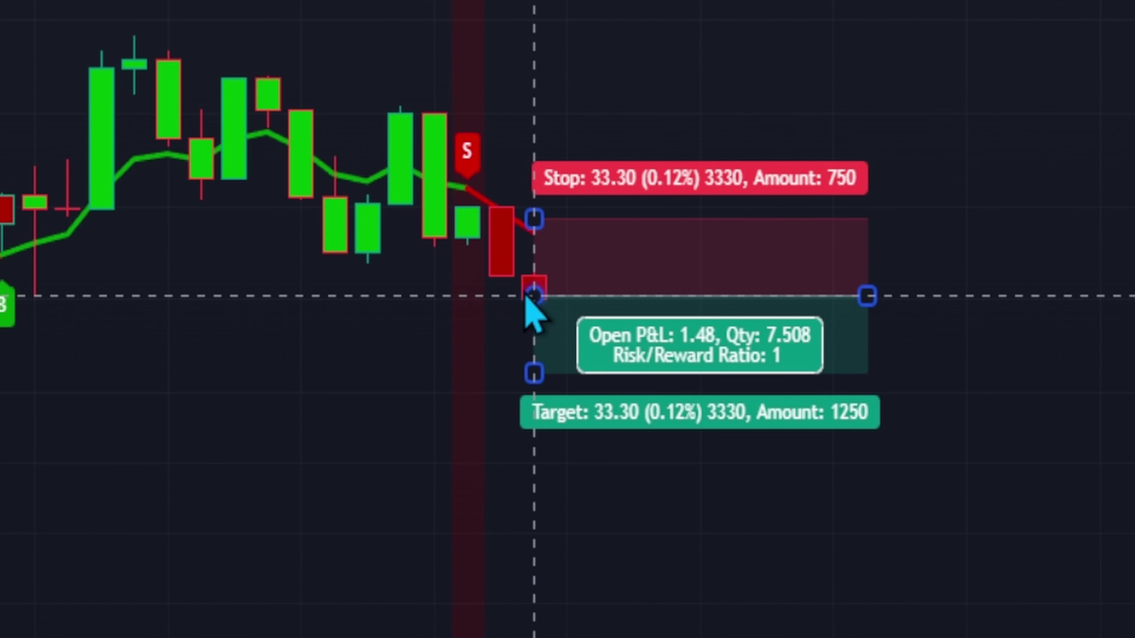
drag(534, 218, 535, 104)
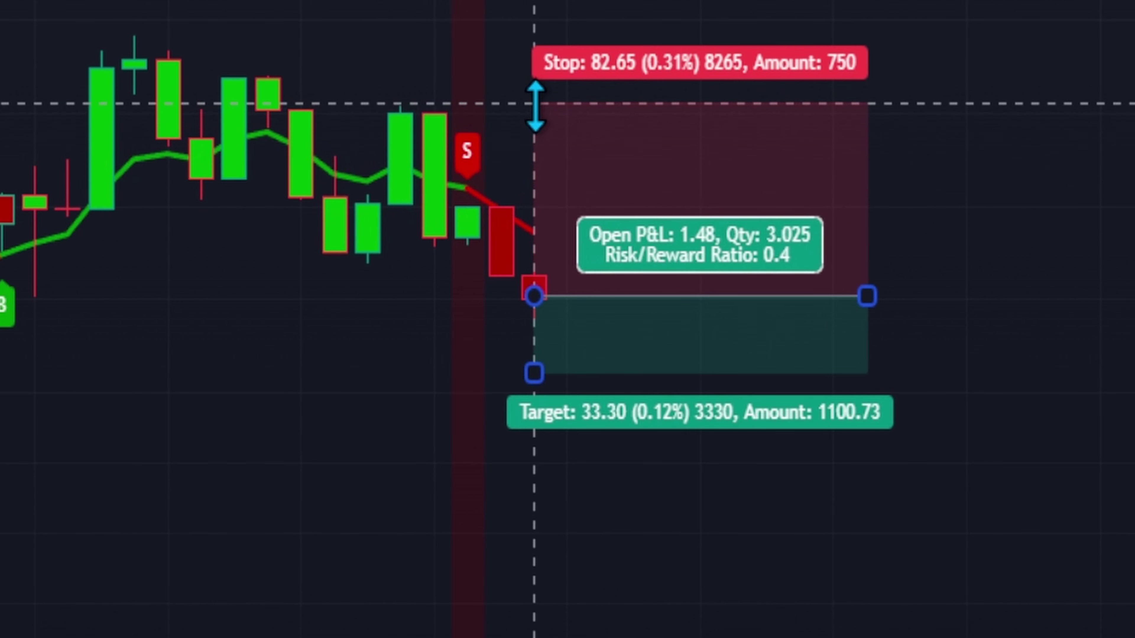
drag(535, 373, 545, 586)
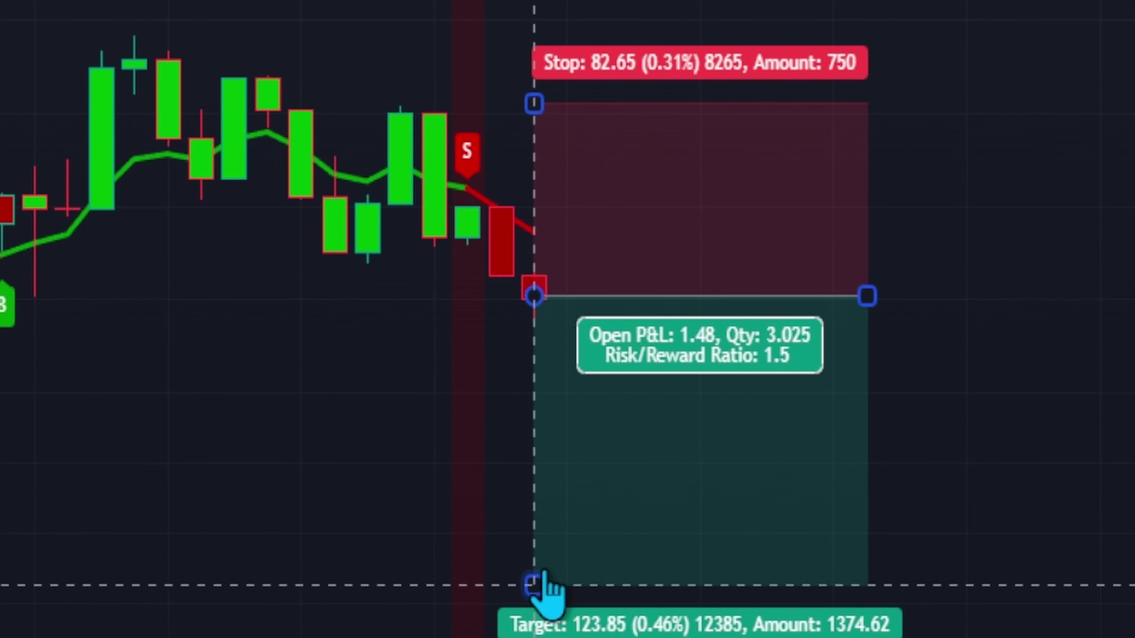
drag(866, 294, 1130, 297)
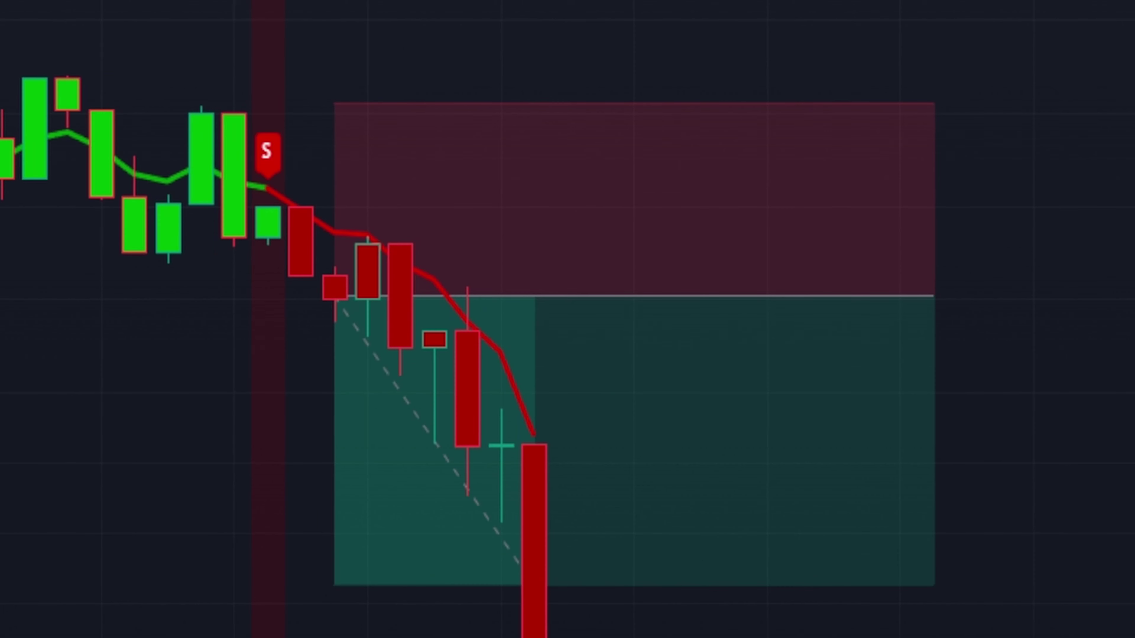
drag(904, 298, 626, 297)
drag(775, 380, 1105, 317)
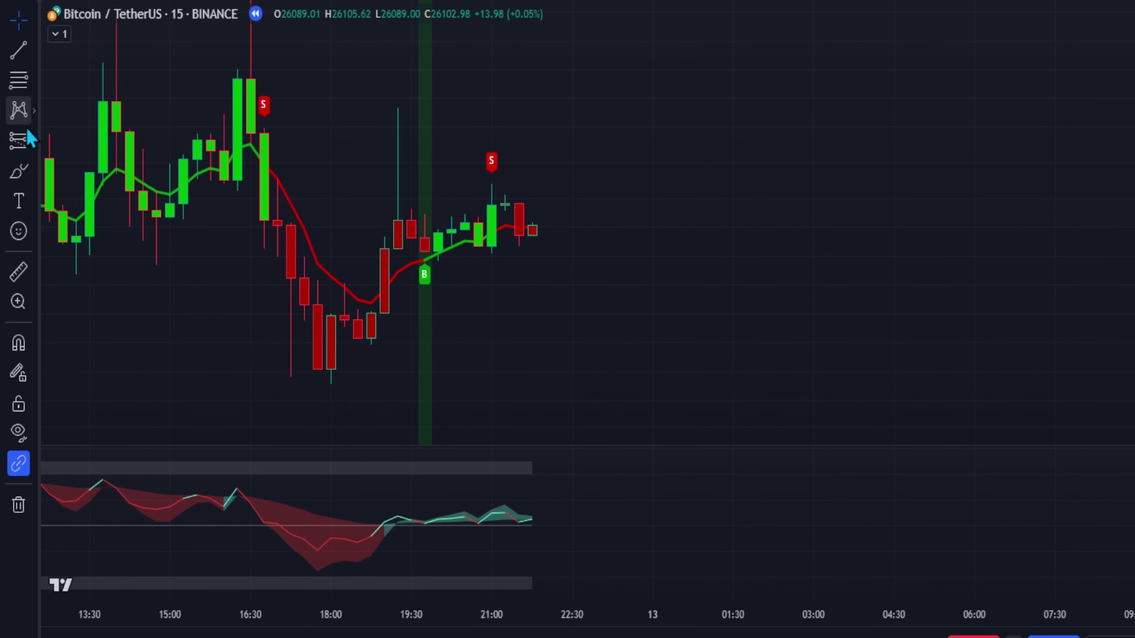
- Place a short position at the latest candle with a 173.61 stop and 259.99 target
click(18, 141)
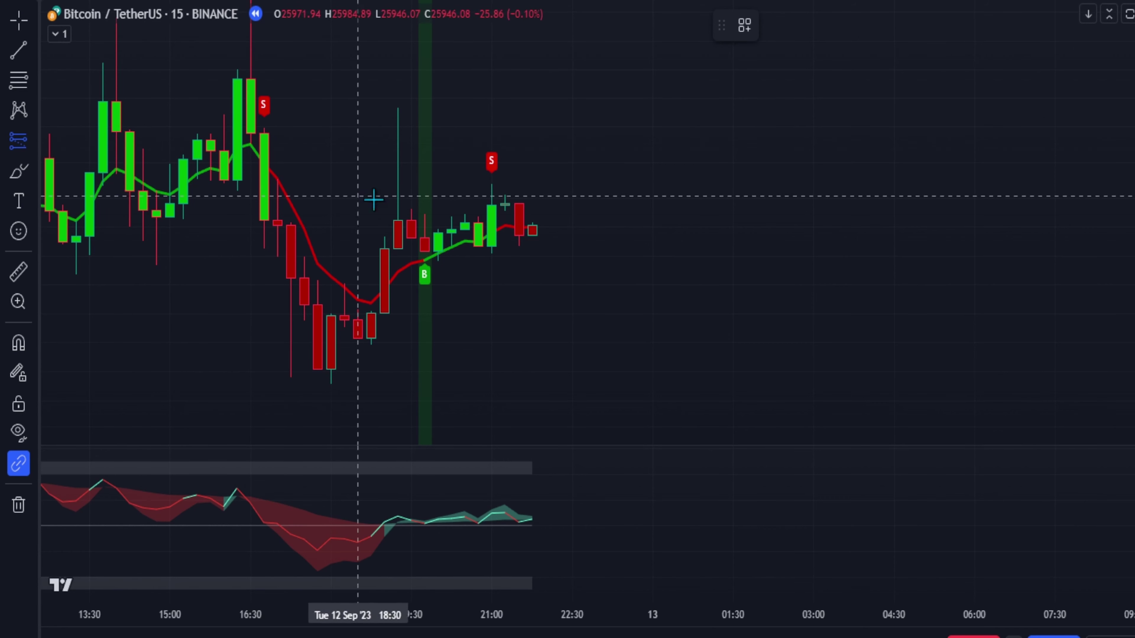
click(531, 235)
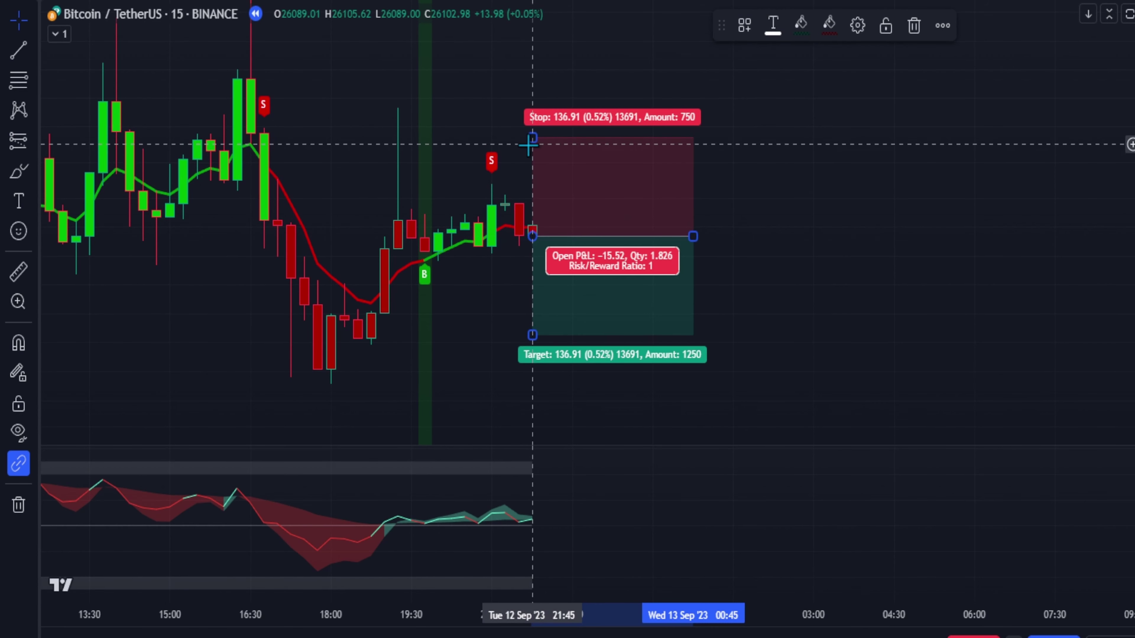
drag(533, 140, 532, 113)
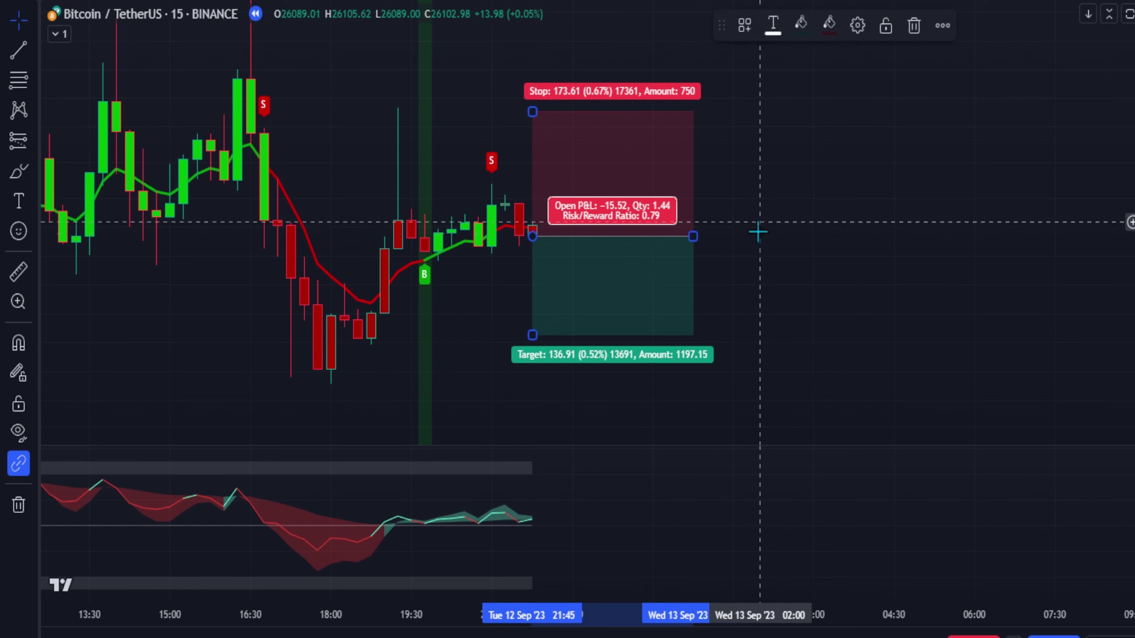
click(776, 258)
drag(777, 258, 777, 195)
click(592, 233)
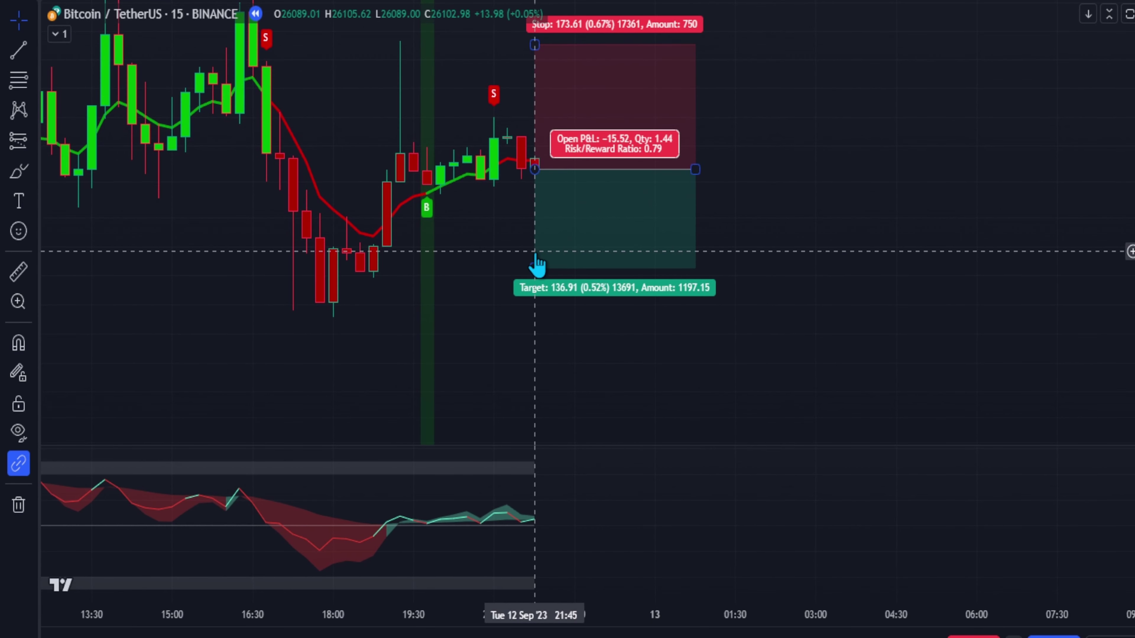
drag(535, 264, 539, 357)
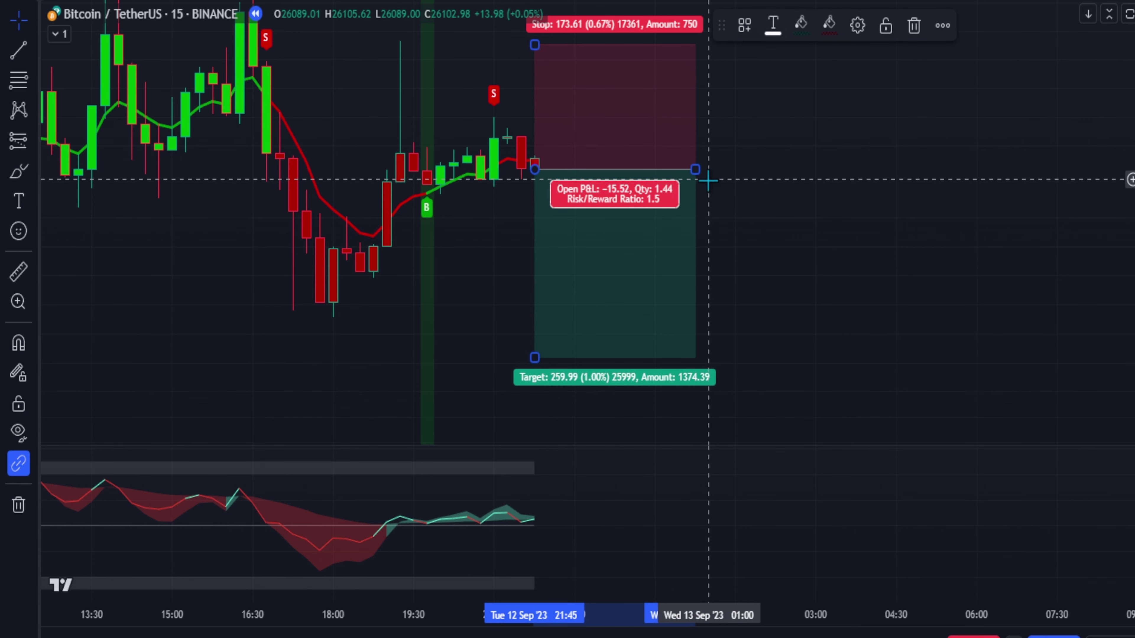
drag(698, 174, 776, 174)
click(849, 235)
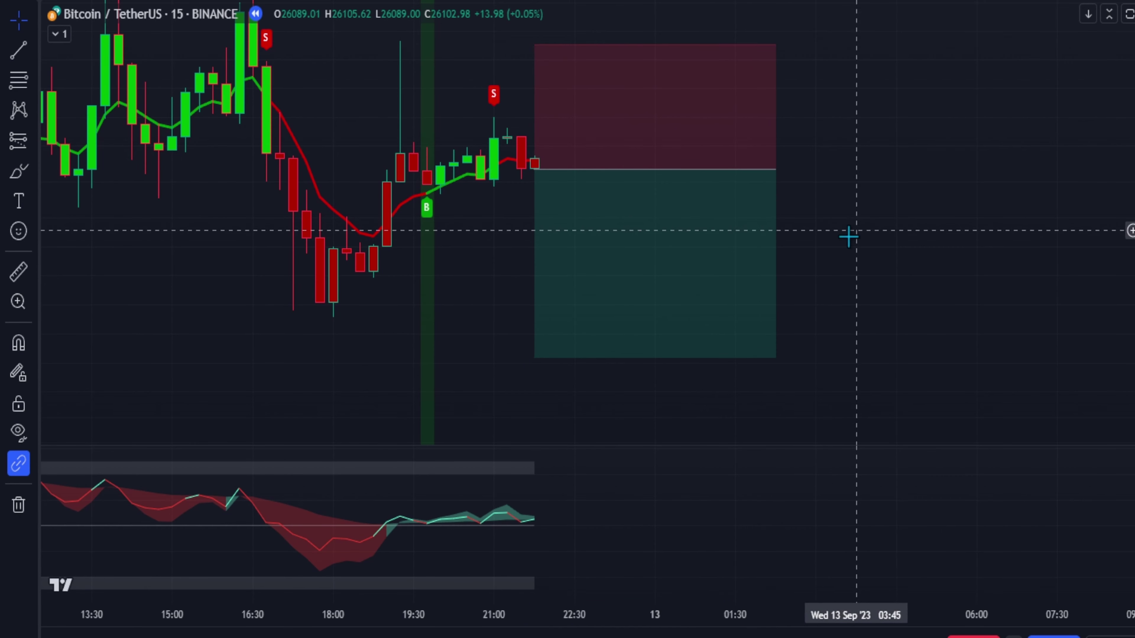
- Replay bars until the short closes at its target, then narrow the box to the close
click(519, 635)
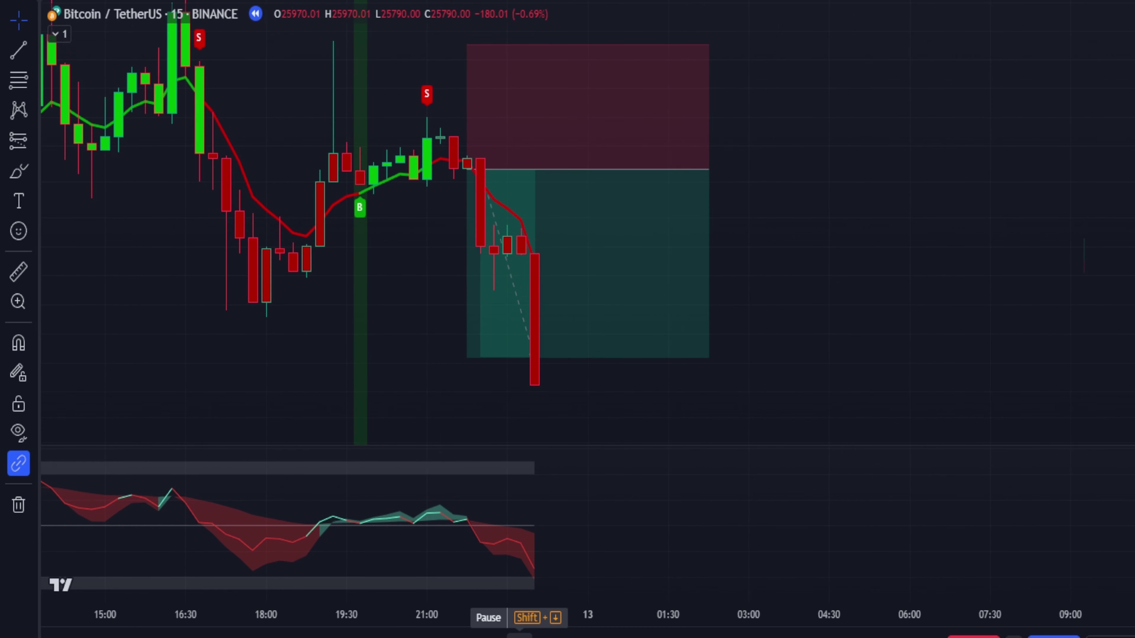
click(694, 171)
drag(694, 171, 561, 175)
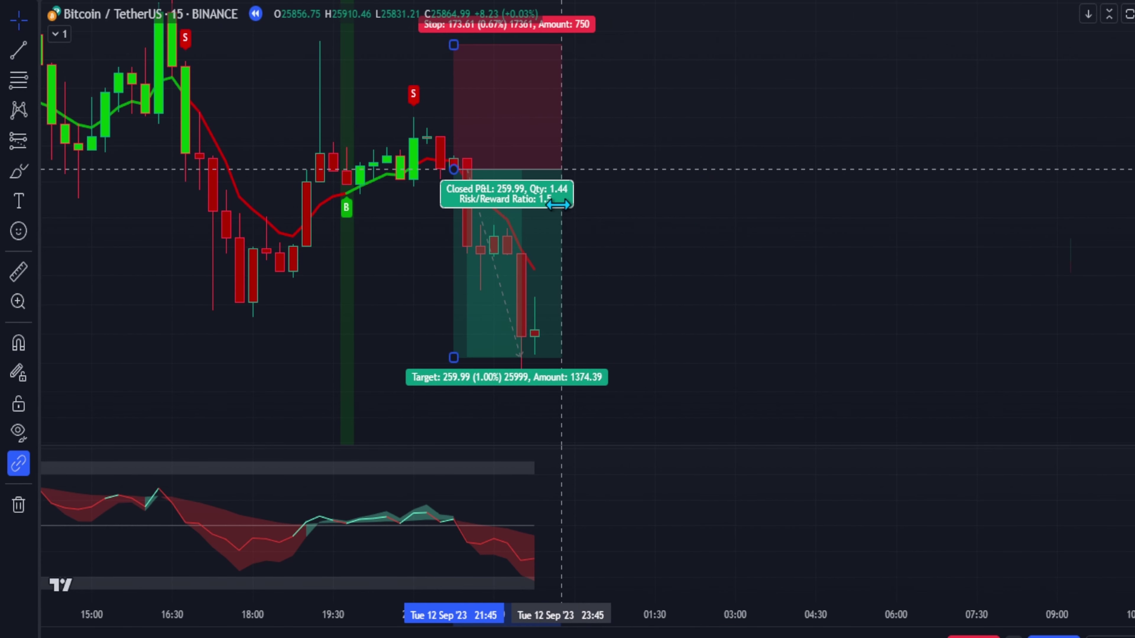
click(643, 244)
drag(643, 243, 758, 243)
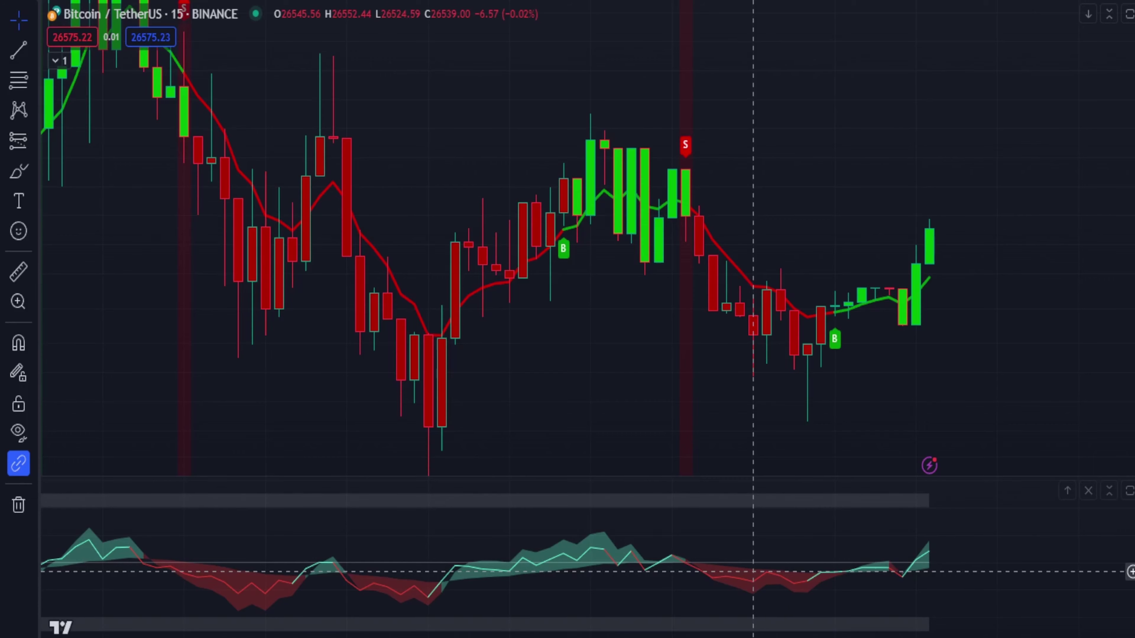
- Delete the extra short and long position drawings near the earlier signals
click(688, 122)
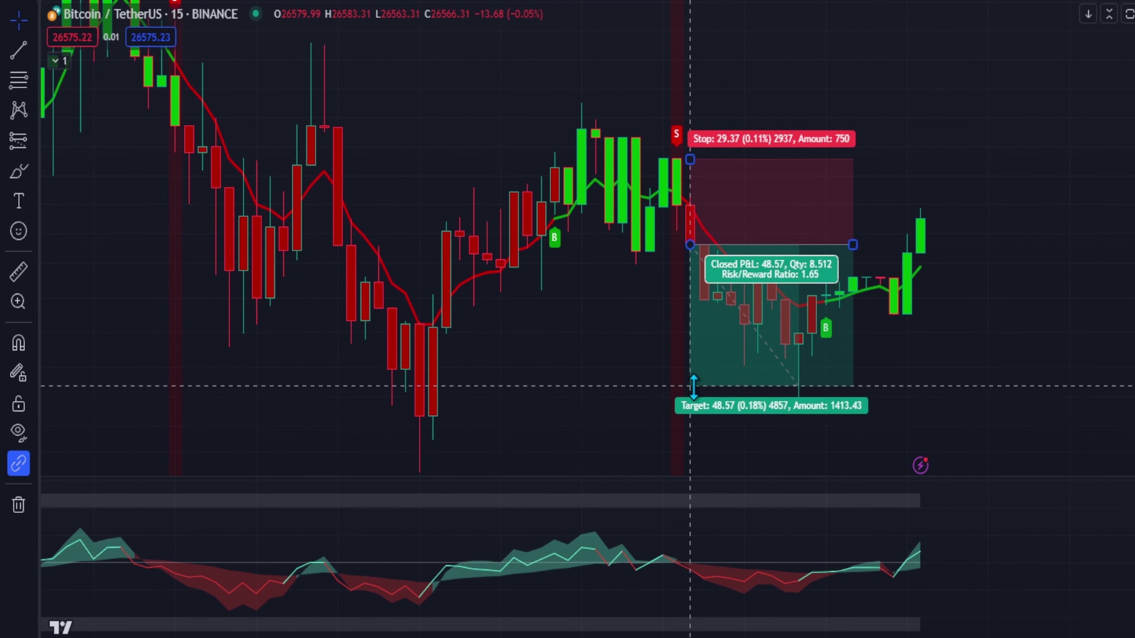
scroll(849, 325, left, 5)
key(Delete)
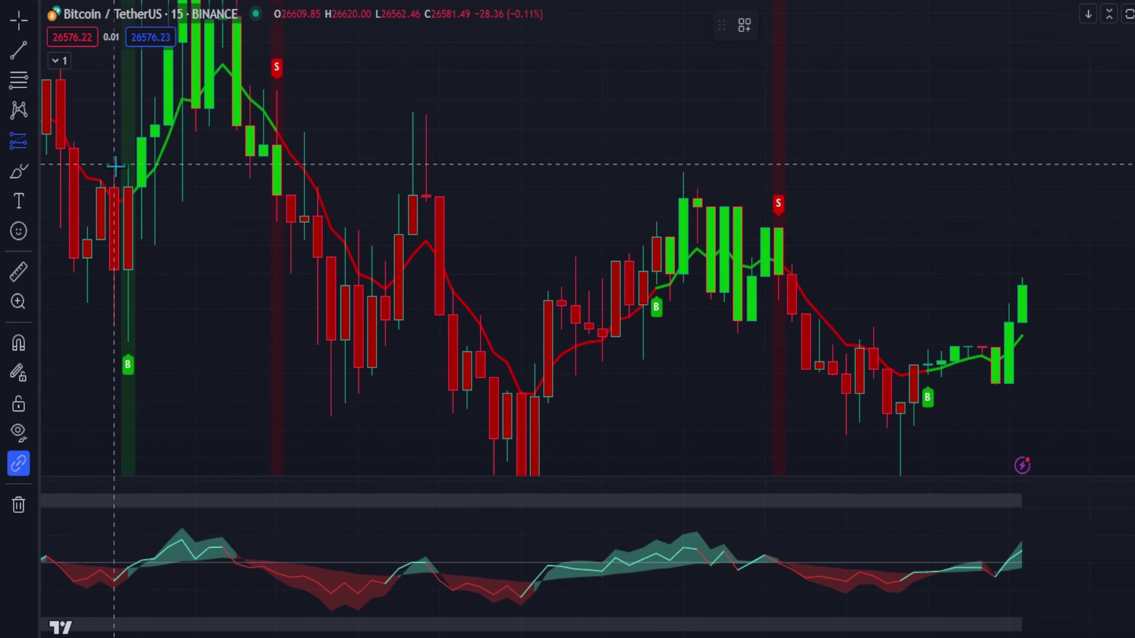
click(665, 238)
key(Delete)
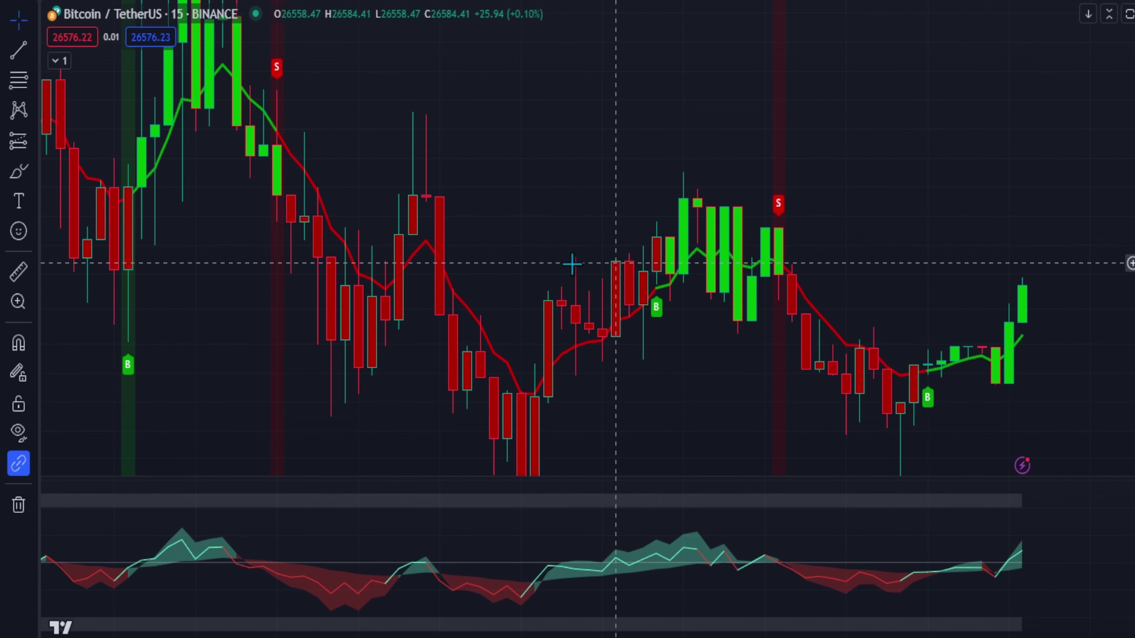
scroll(570, 261, left, 10)
- Draw another test short position with adjusted stop and target, then delete it
click(18, 141)
click(101, 192)
click(608, 291)
drag(610, 177, 609, 116)
drag(849, 188, 837, 140)
drag(596, 357, 596, 474)
drag(752, 244, 840, 242)
key(Delete)
click(18, 141)
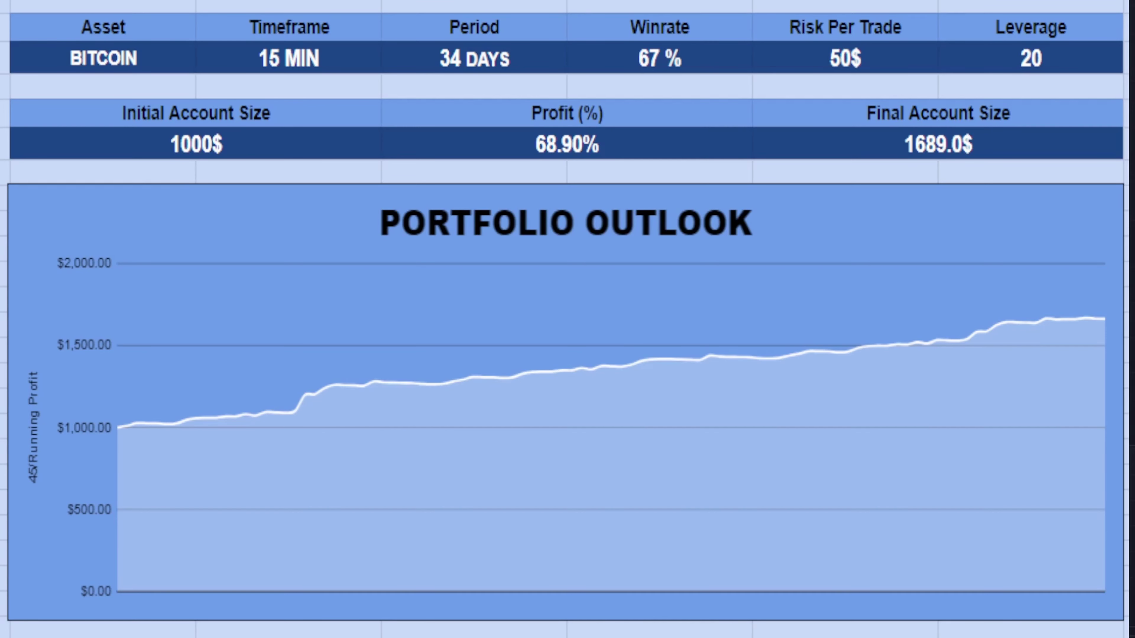